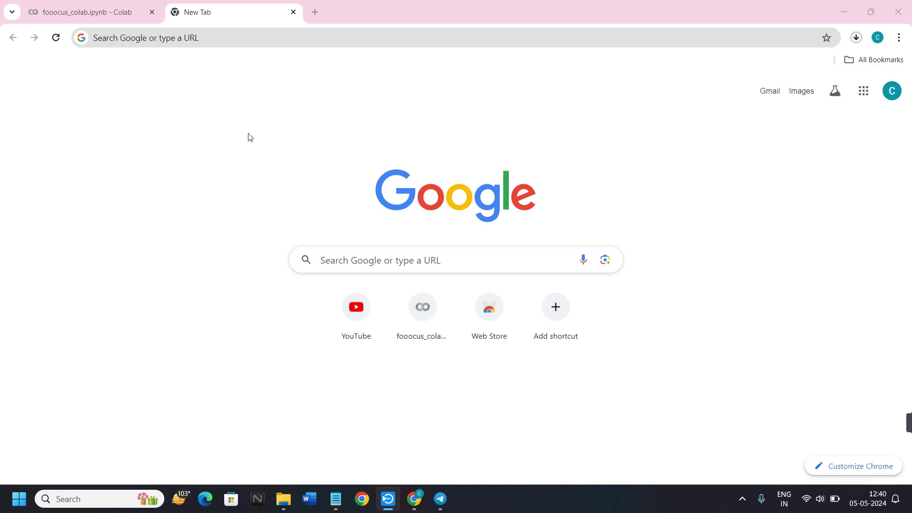
Step: Search Google for 'civit ai' and open civitai.com from the results
{"action": "left_click", "coordinate": [137, 39]}
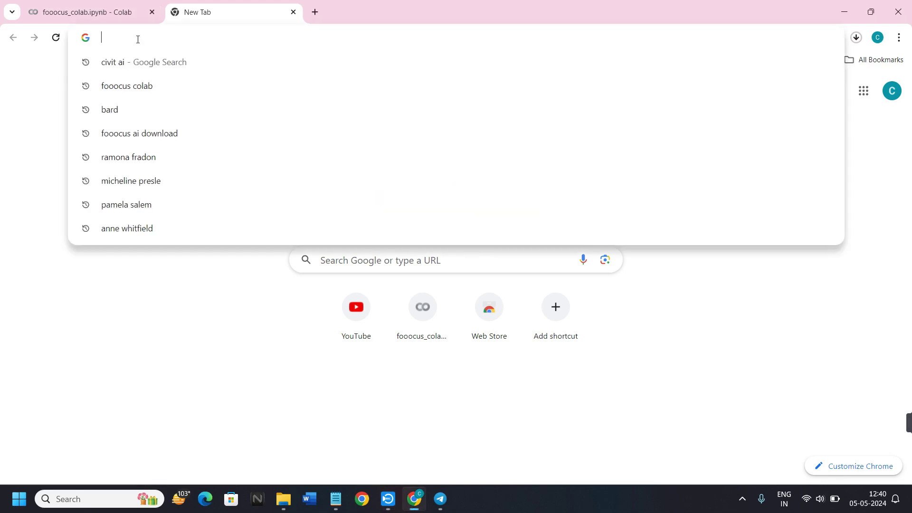
{"action": "left_click", "coordinate": [130, 60]}
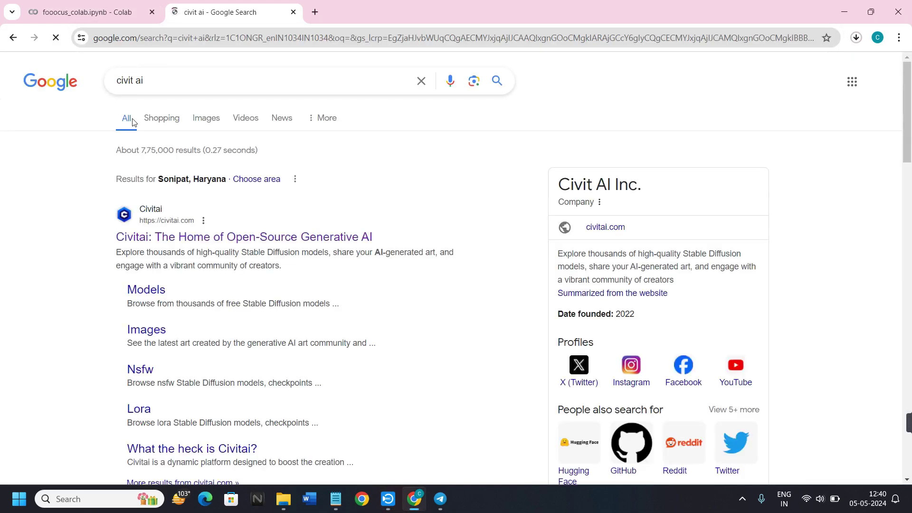
{"action": "left_click", "coordinate": [193, 238]}
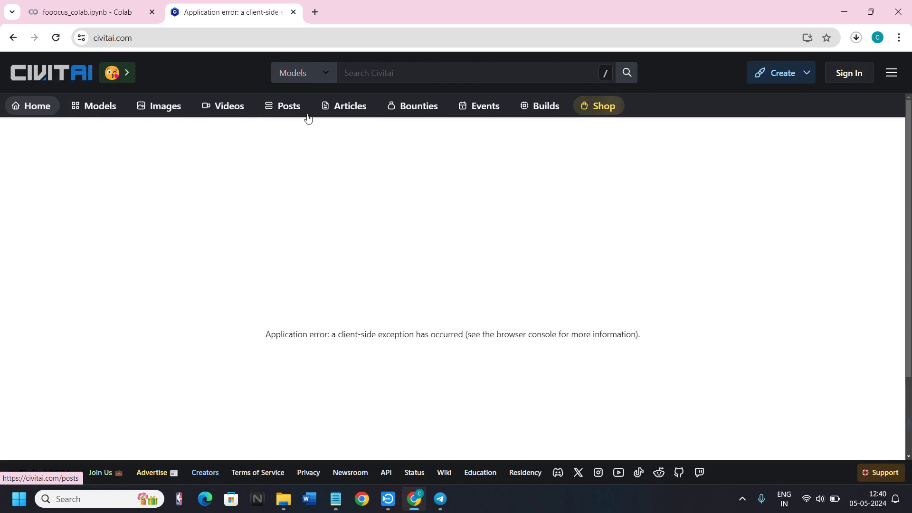
Step: Open Civitai's Models listing and close the Cosmetic Shop announcement banner
{"action": "left_click", "coordinate": [108, 108]}
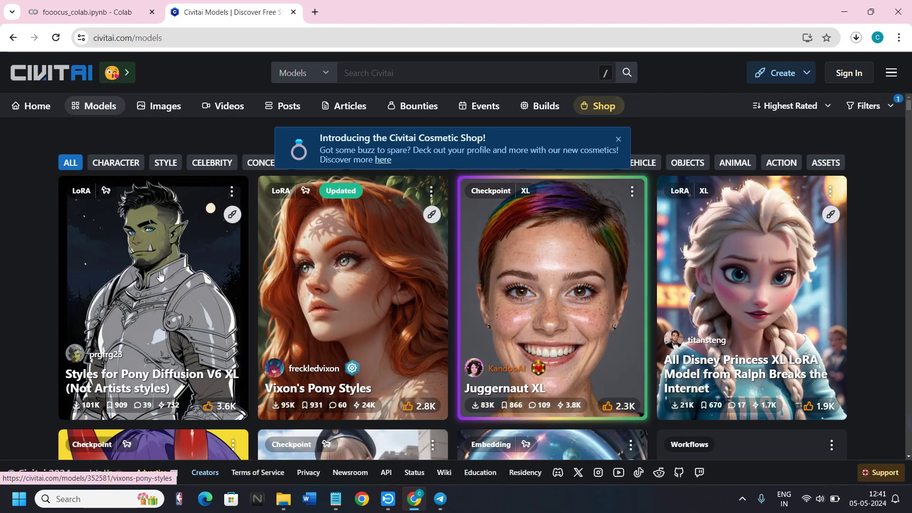
{"action": "left_click", "coordinate": [618, 142]}
{"action": "scroll", "coordinate": [494, 249], "scroll_direction": "down", "scroll_amount": 14}
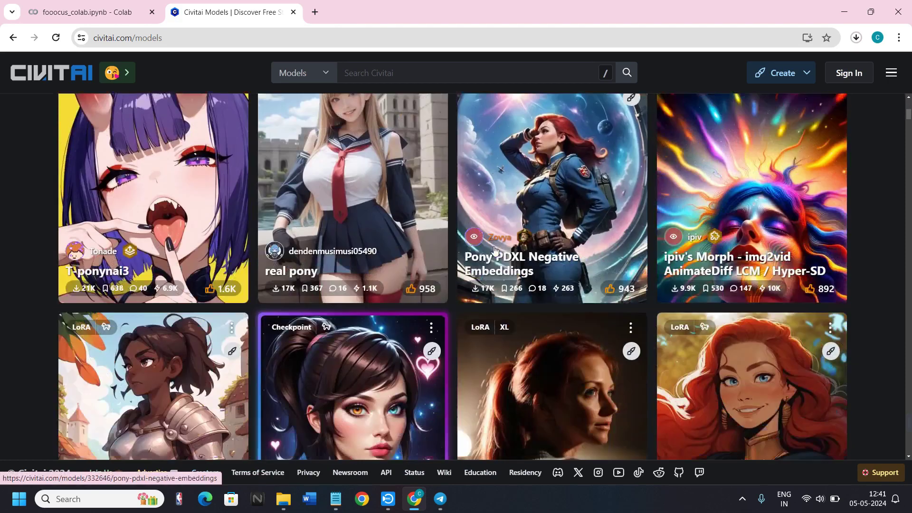
{"action": "scroll", "coordinate": [494, 249], "scroll_direction": "up", "scroll_amount": 15}
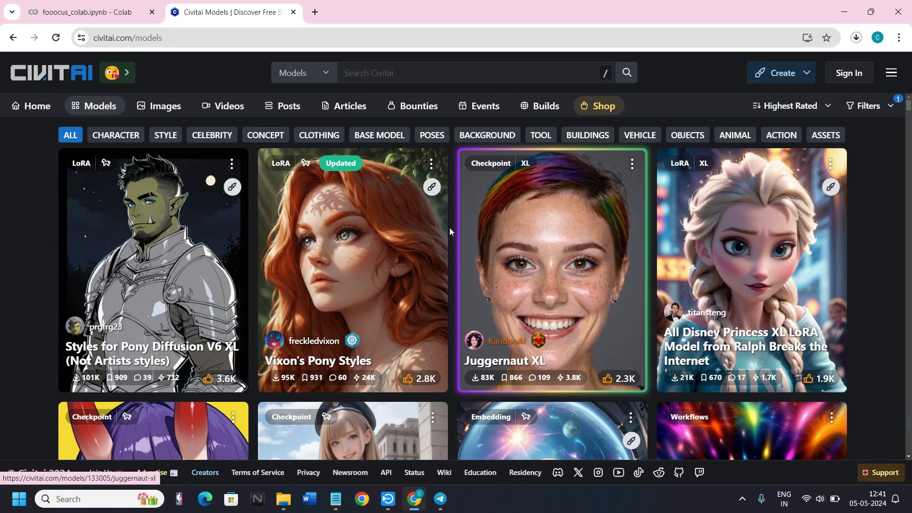
Step: Filter models by base model: SDXL 1.0 LCM, SDXL Hyper, SDXL Lightning and SDXL Turbo
{"action": "left_click", "coordinate": [863, 108]}
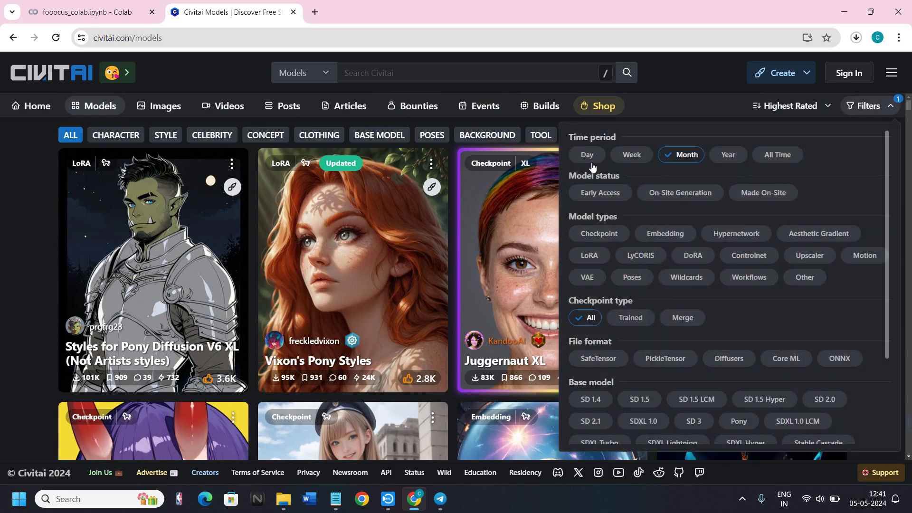
{"action": "scroll", "coordinate": [605, 274], "scroll_direction": "down", "scroll_amount": 1}
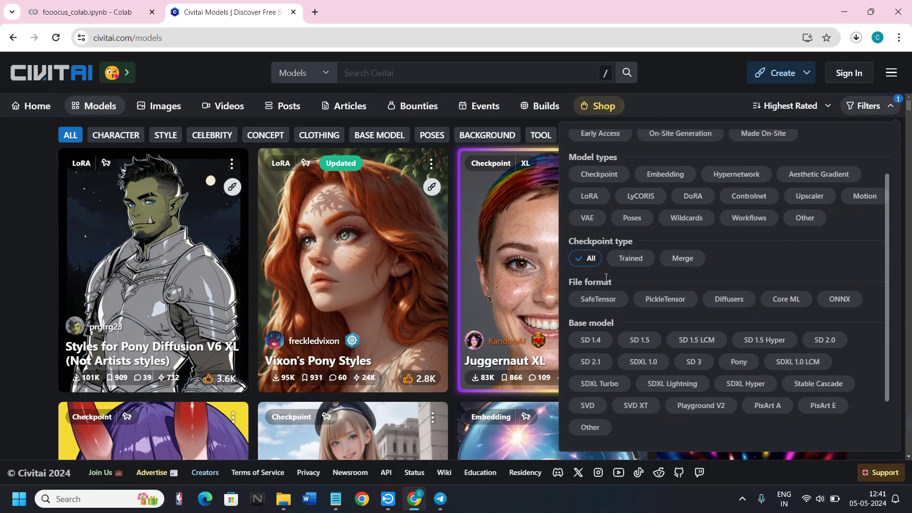
{"action": "scroll", "coordinate": [606, 279], "scroll_direction": "down", "scroll_amount": 1}
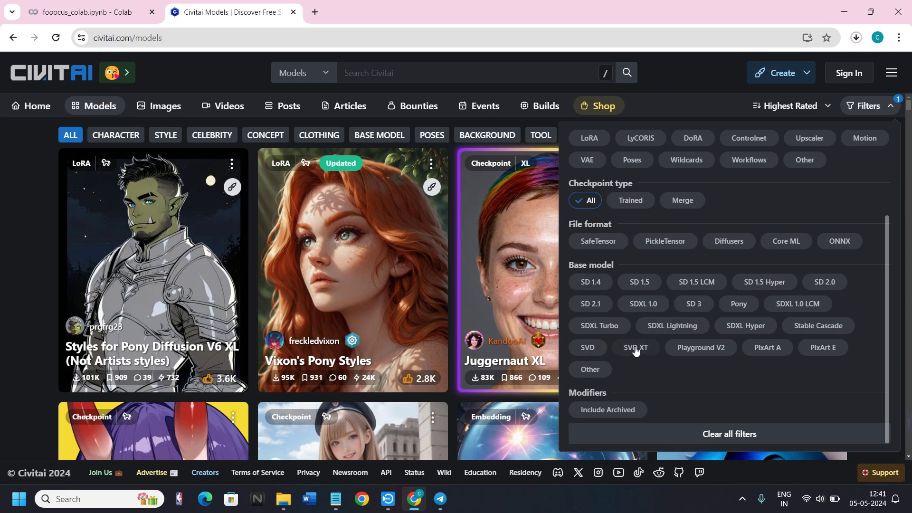
{"action": "left_click", "coordinate": [789, 309]}
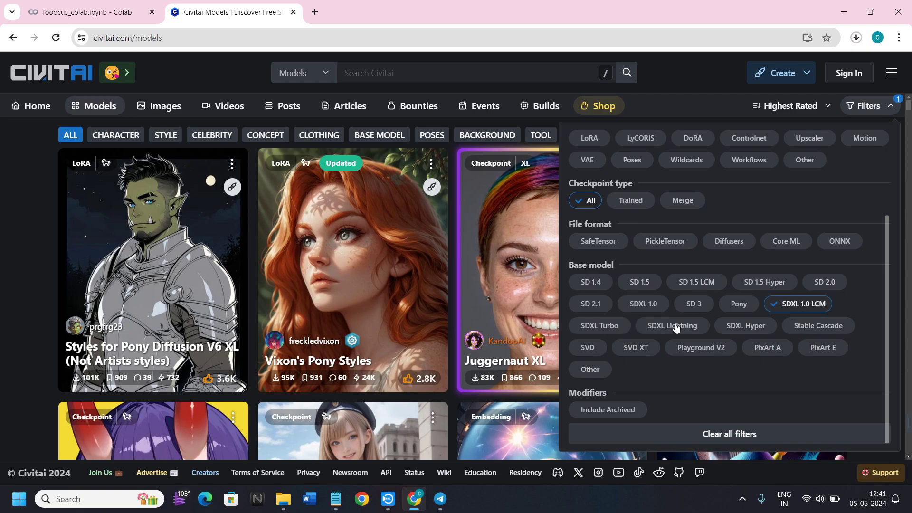
{"action": "left_click", "coordinate": [755, 325]}
{"action": "left_click", "coordinate": [672, 326]}
{"action": "left_click", "coordinate": [599, 326]}
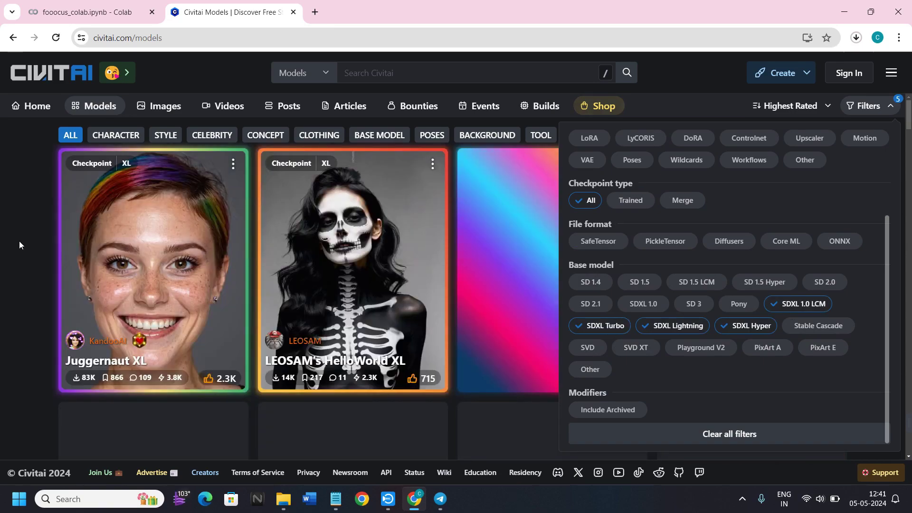
{"action": "left_click", "coordinate": [19, 242]}
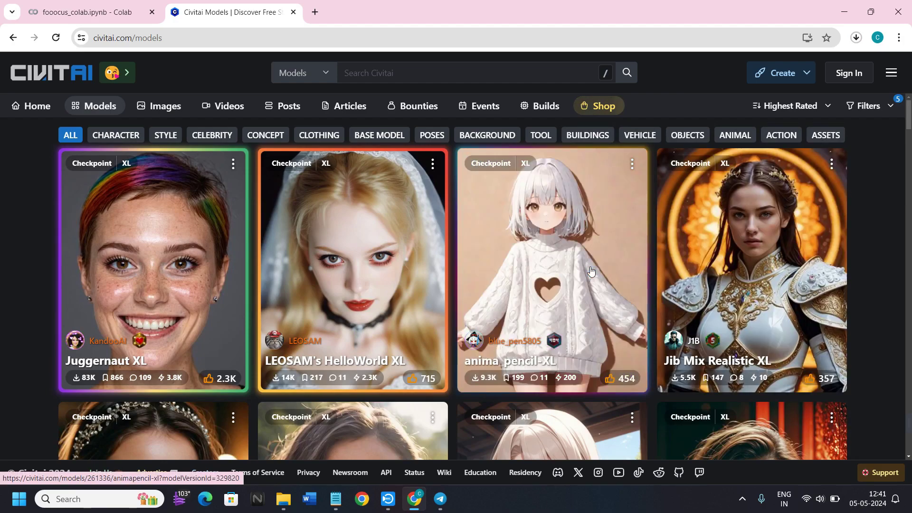
Step: Browse the filtered results and open the Copax TimeLessXL - SDXL1.0 model page
{"action": "scroll", "coordinate": [590, 270], "scroll_direction": "down", "scroll_amount": 8}
{"action": "scroll", "coordinate": [590, 271], "scroll_direction": "up", "scroll_amount": 3}
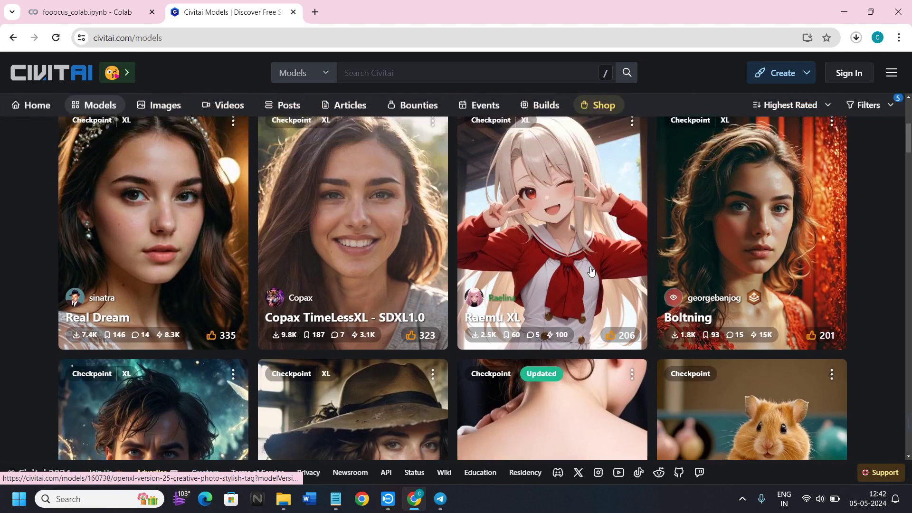
{"action": "left_click", "coordinate": [333, 203]}
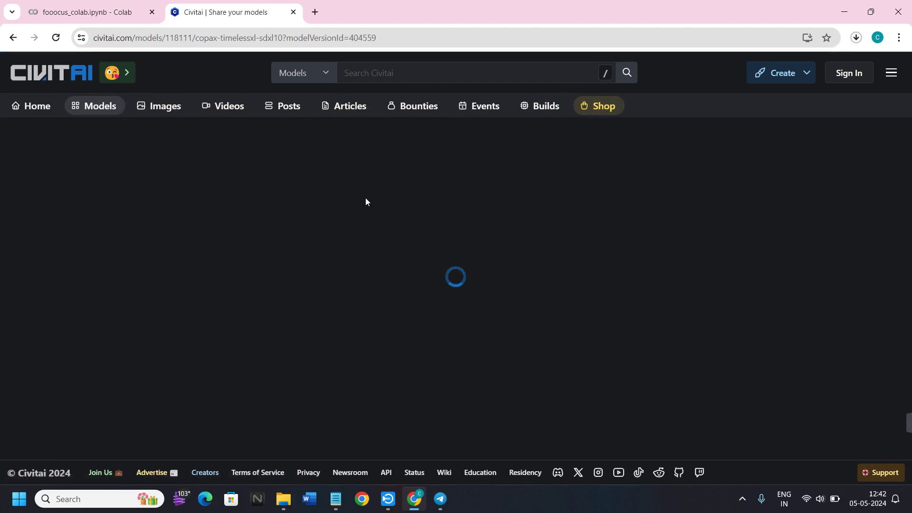
Step: Scroll through the Copax TimeLessXL - SDXL1.0 model page
{"action": "scroll", "coordinate": [373, 230], "scroll_direction": "down", "scroll_amount": 15}
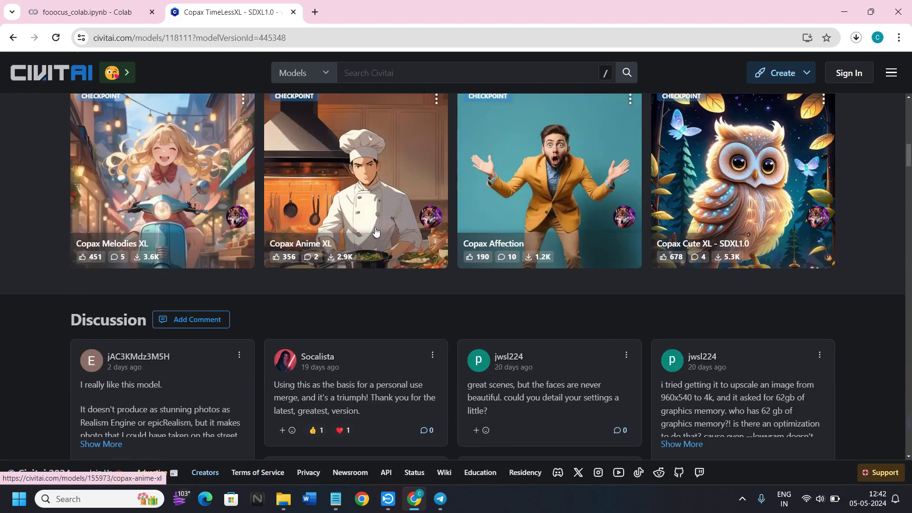
{"action": "scroll", "coordinate": [375, 231], "scroll_direction": "down", "scroll_amount": 10}
{"action": "scroll", "coordinate": [374, 230], "scroll_direction": "down", "scroll_amount": 3}
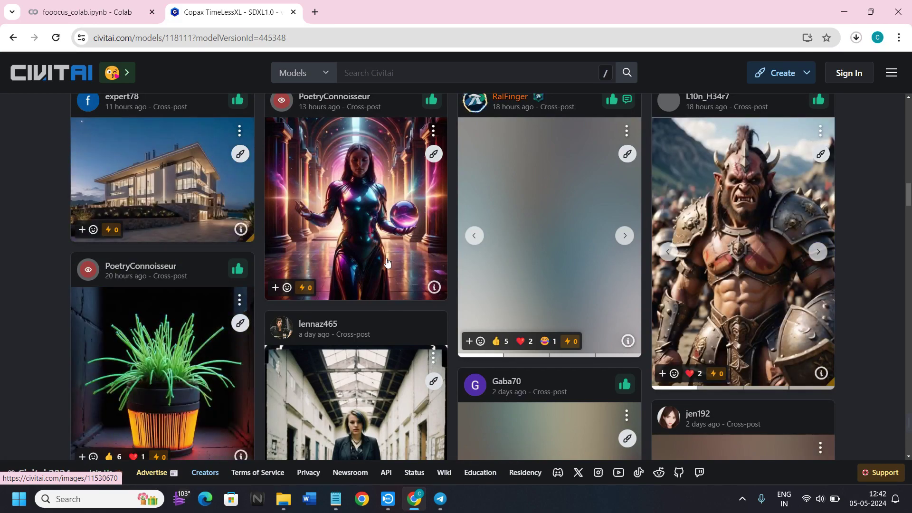
{"action": "scroll", "coordinate": [389, 261], "scroll_direction": "down", "scroll_amount": 10}
{"action": "scroll", "coordinate": [391, 260], "scroll_direction": "up", "scroll_amount": 10}
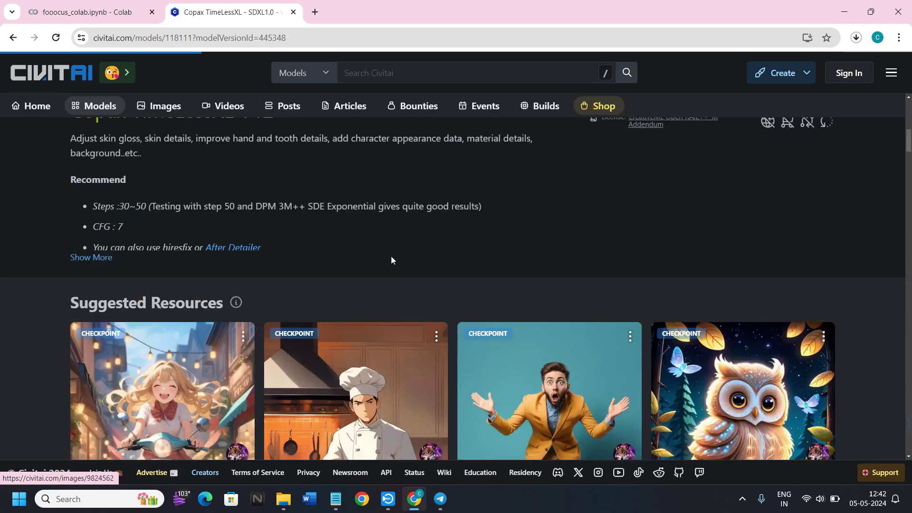
{"action": "scroll", "coordinate": [391, 260], "scroll_direction": "up", "scroll_amount": 5}
{"action": "scroll", "coordinate": [391, 260], "scroll_direction": "down", "scroll_amount": 4}
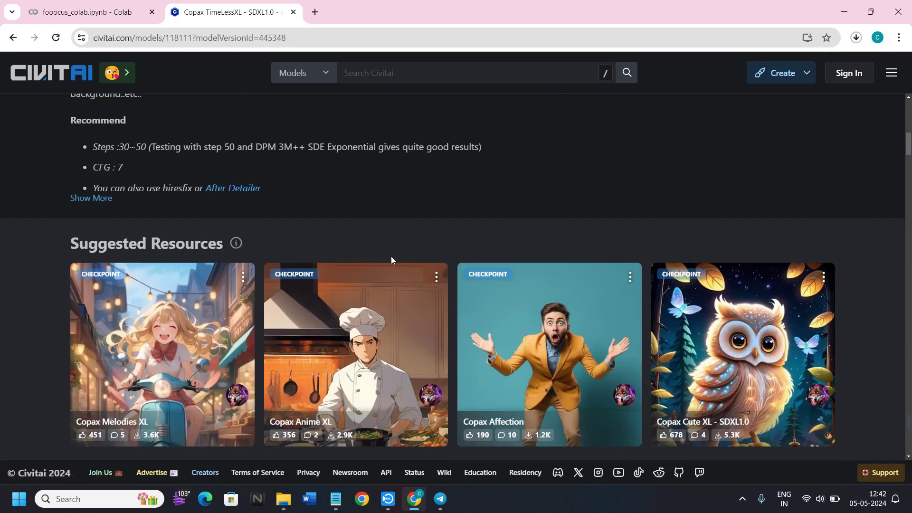
{"action": "scroll", "coordinate": [391, 260], "scroll_direction": "up", "scroll_amount": 2}
Step: Expand the full model description and read its recommended settings
{"action": "left_click", "coordinate": [91, 317]}
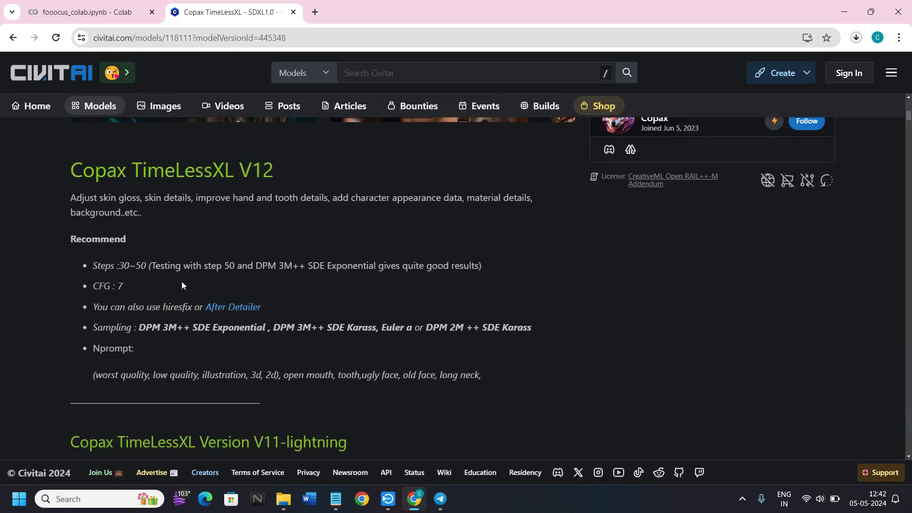
{"action": "scroll", "coordinate": [182, 281], "scroll_direction": "down", "scroll_amount": 5}
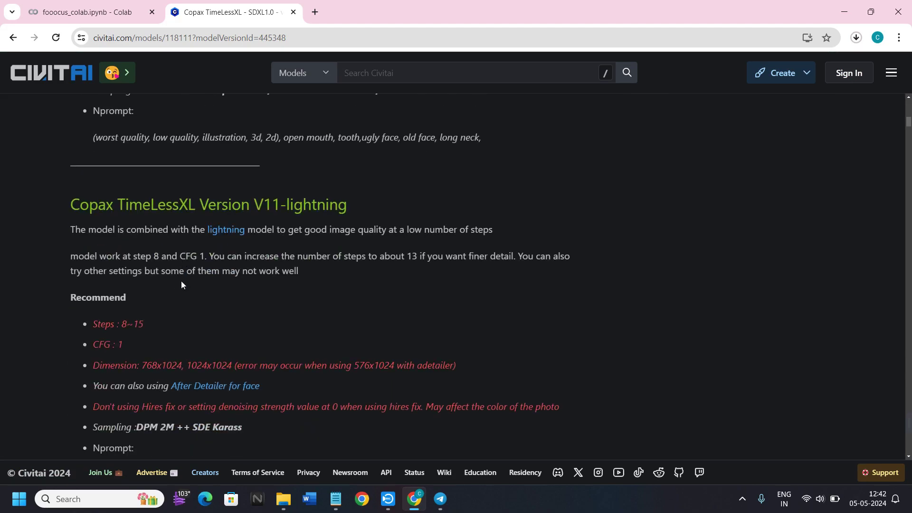
{"action": "scroll", "coordinate": [181, 281], "scroll_direction": "down", "scroll_amount": 4}
{"action": "scroll", "coordinate": [180, 281], "scroll_direction": "down", "scroll_amount": 5}
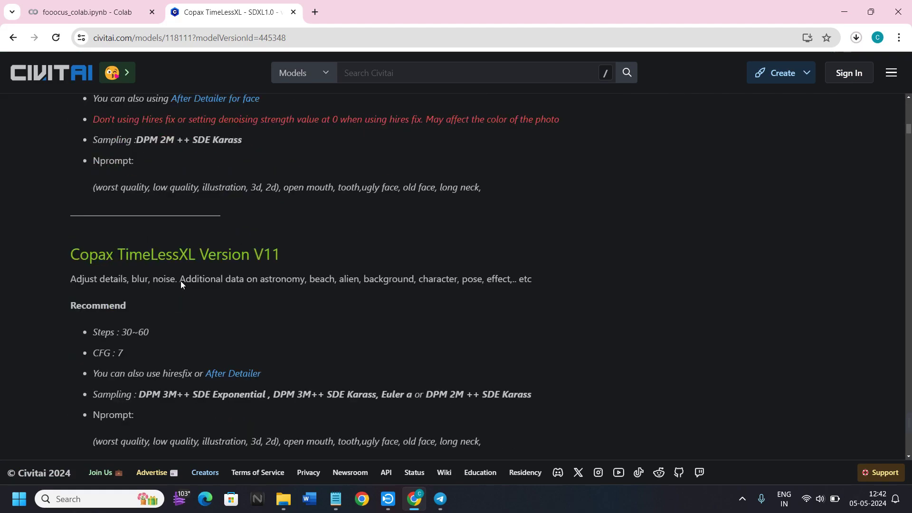
{"action": "scroll", "coordinate": [178, 281], "scroll_direction": "up", "scroll_amount": 15}
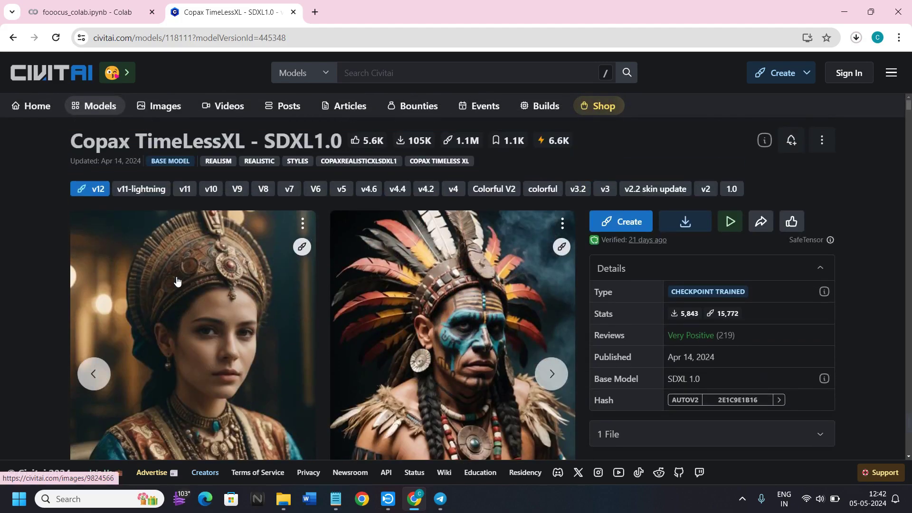
{"action": "scroll", "coordinate": [176, 281], "scroll_direction": "down", "scroll_amount": 3}
{"action": "scroll", "coordinate": [176, 280], "scroll_direction": "up", "scroll_amount": 3}
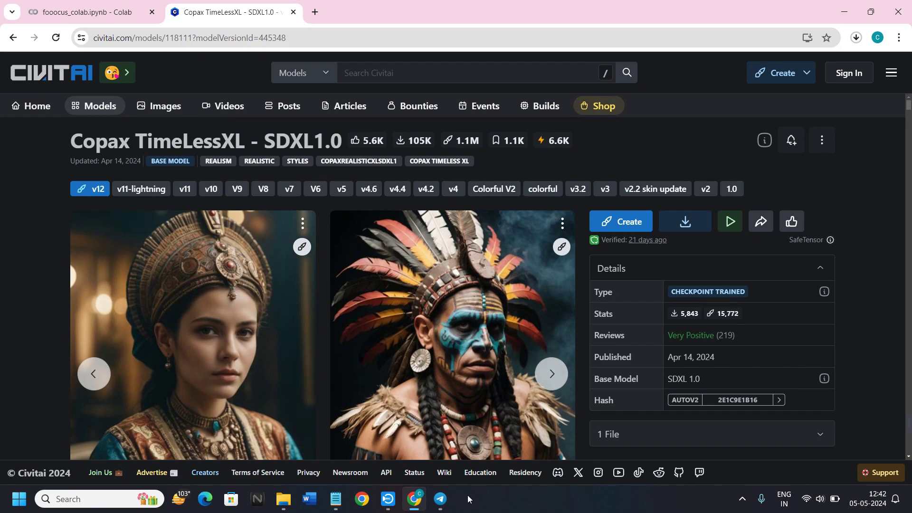
{"action": "left_click", "coordinate": [336, 499]}
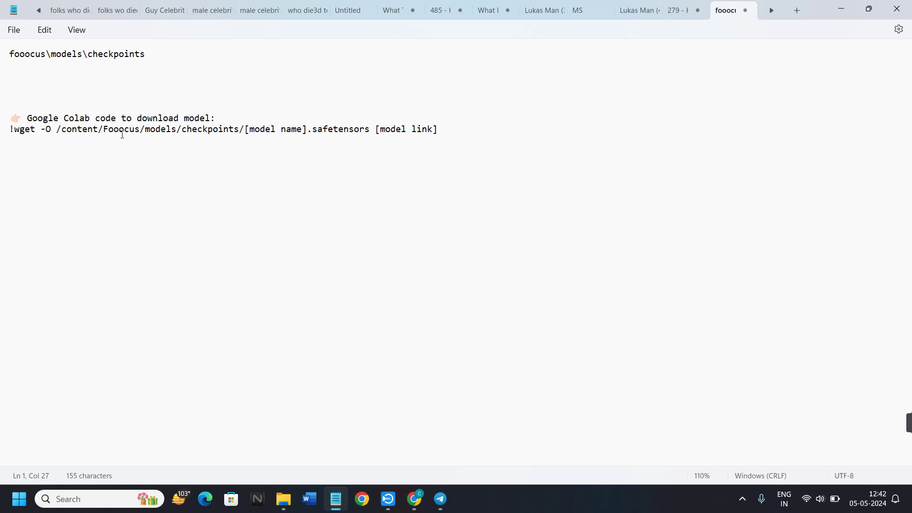
{"action": "left_click_drag", "start_coordinate": [464, 130], "coordinate": [4, 131]}
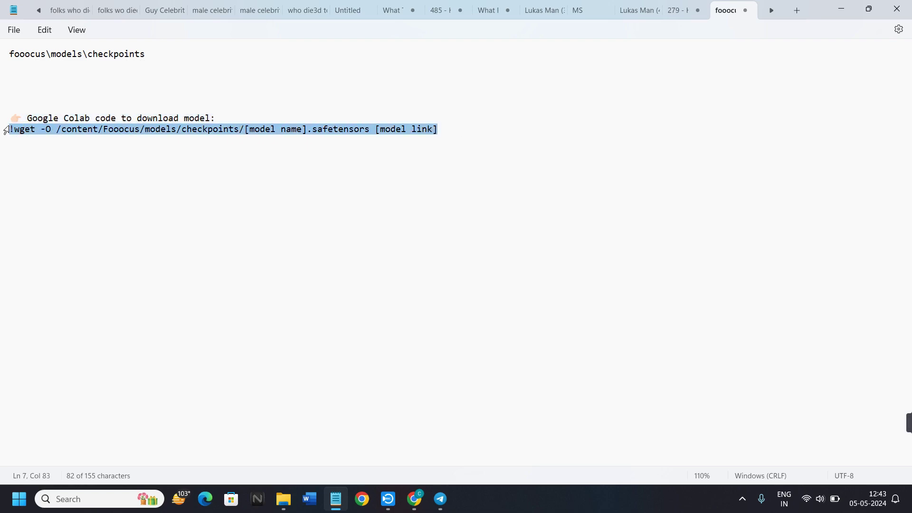
{"action": "left_click", "coordinate": [105, 151]}
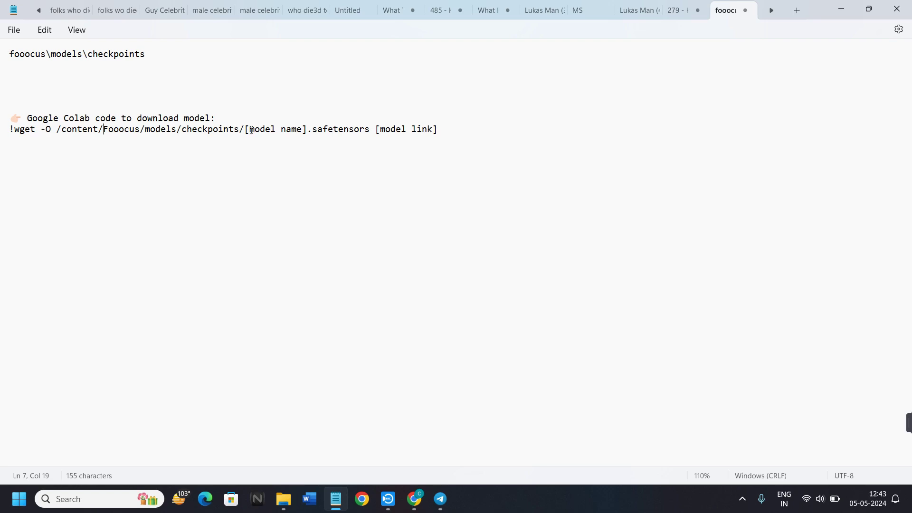
{"action": "left_click_drag", "start_coordinate": [251, 130], "coordinate": [305, 137]}
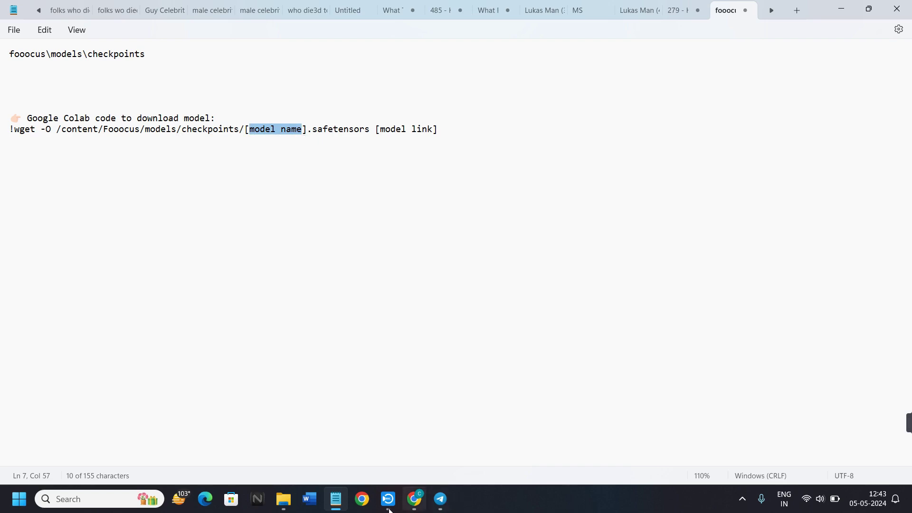
{"action": "left_click", "coordinate": [416, 503]}
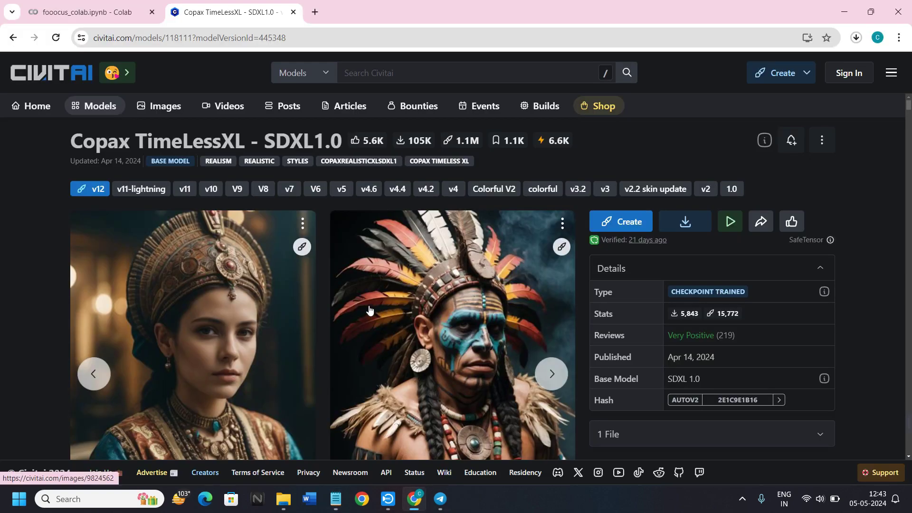
Step: Copy 'Copax TimeLessXL' from the page title and paste it over [model name] in Notepad
{"action": "left_click_drag", "start_coordinate": [245, 141], "coordinate": [78, 141]}
{"action": "left_click", "coordinate": [271, 136]}
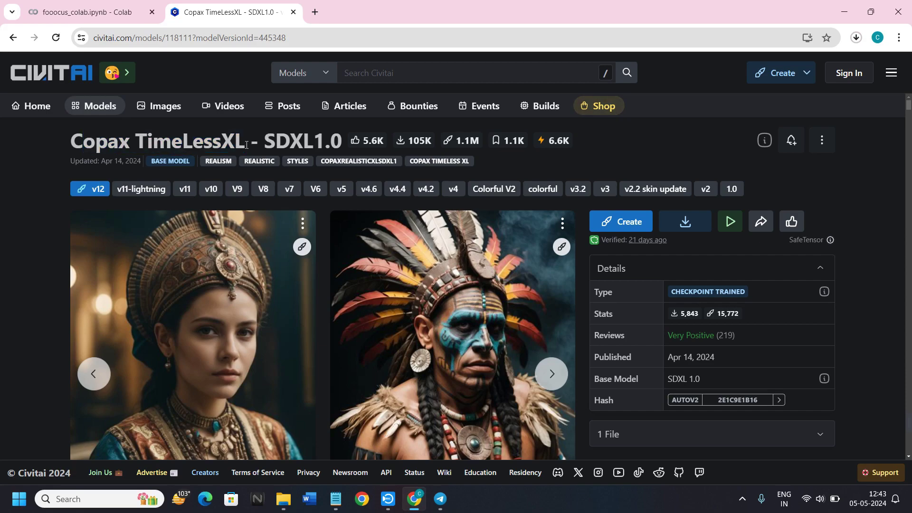
{"action": "left_click_drag", "start_coordinate": [246, 142], "coordinate": [58, 143]}
{"action": "right_click", "coordinate": [102, 145]}
{"action": "left_click", "coordinate": [145, 161]}
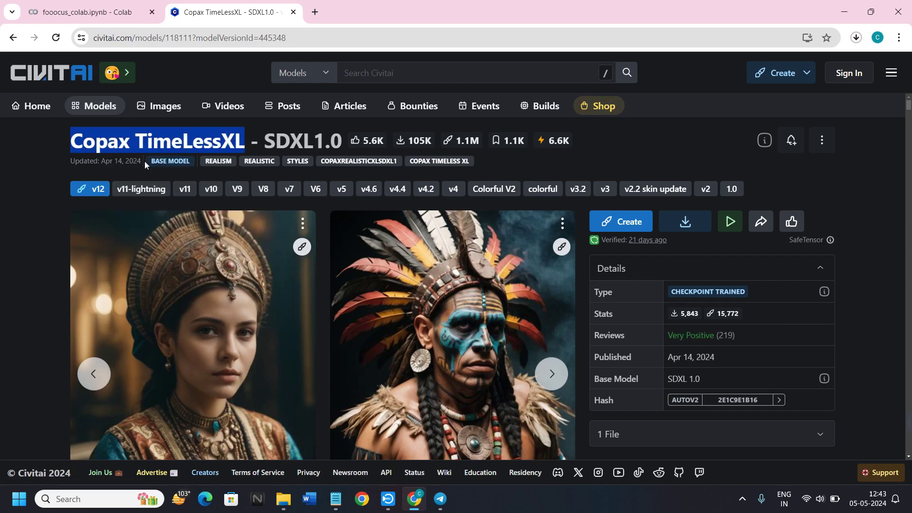
{"action": "left_click", "coordinate": [336, 499]}
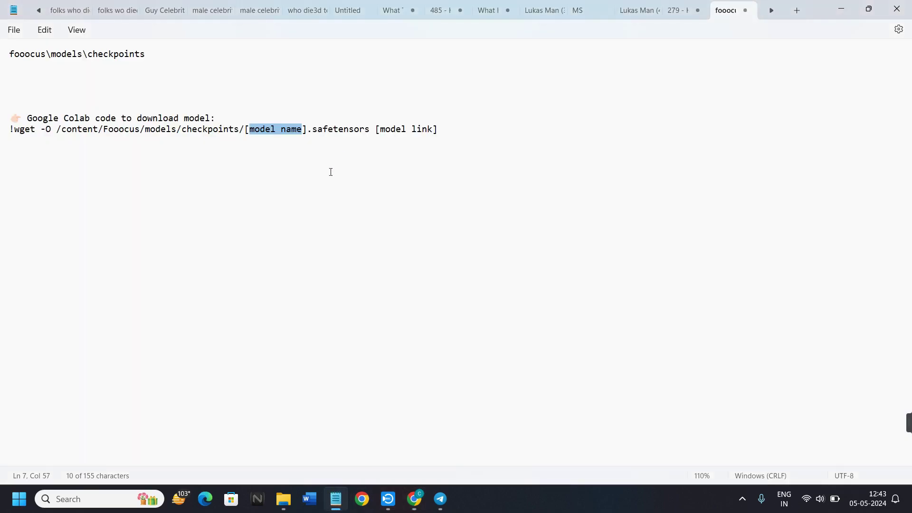
{"action": "left_click_drag", "start_coordinate": [247, 137], "coordinate": [311, 145]}
{"action": "right_click", "coordinate": [293, 137]}
{"action": "left_click", "coordinate": [333, 216]}
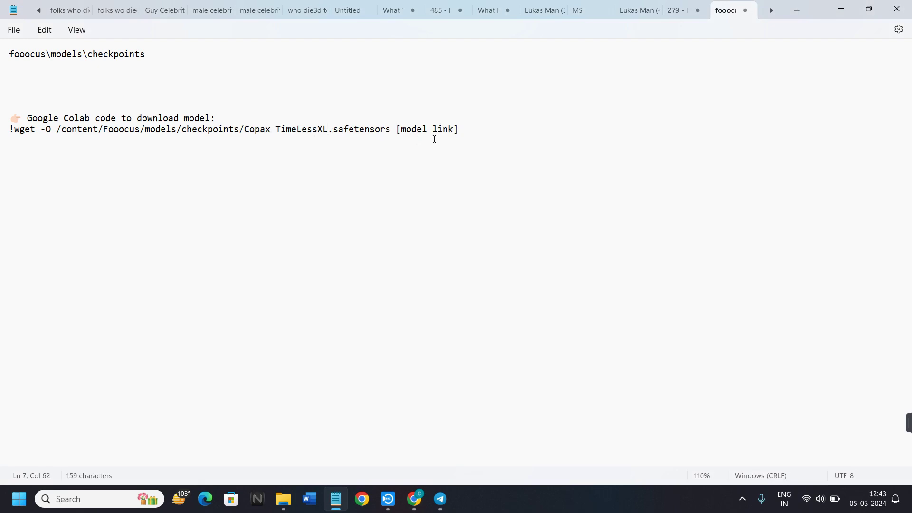
Step: Replace [model link] with the Civitai page URL from Share > Copy Url, then select the line
{"action": "key", "text": "alt+Tab"}
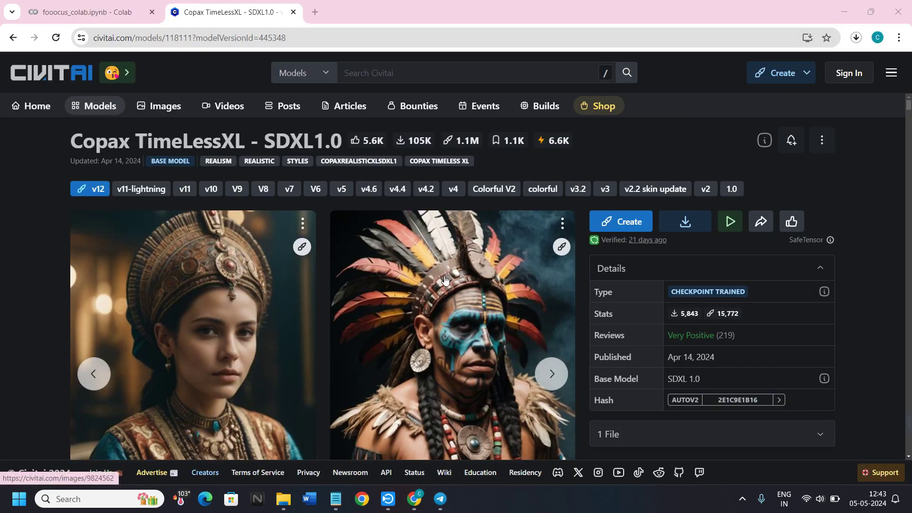
{"action": "left_click", "coordinate": [756, 224]}
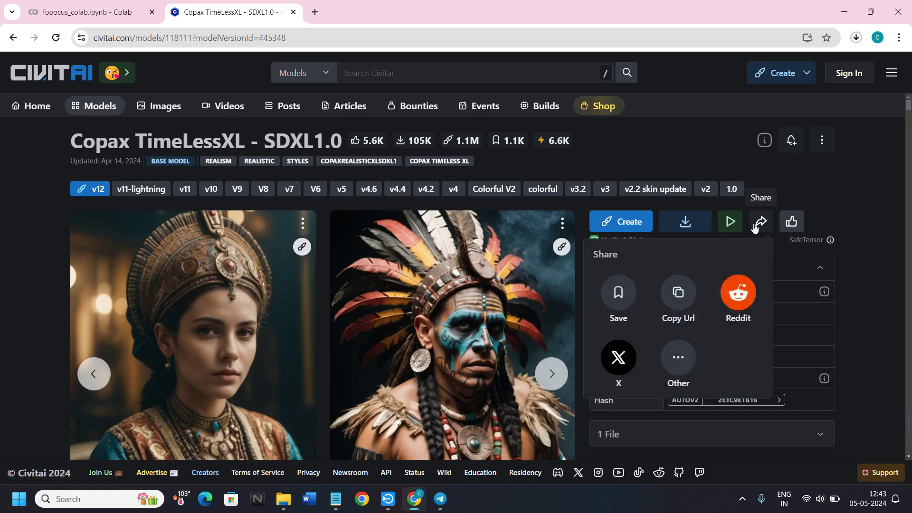
{"action": "left_click", "coordinate": [679, 295]}
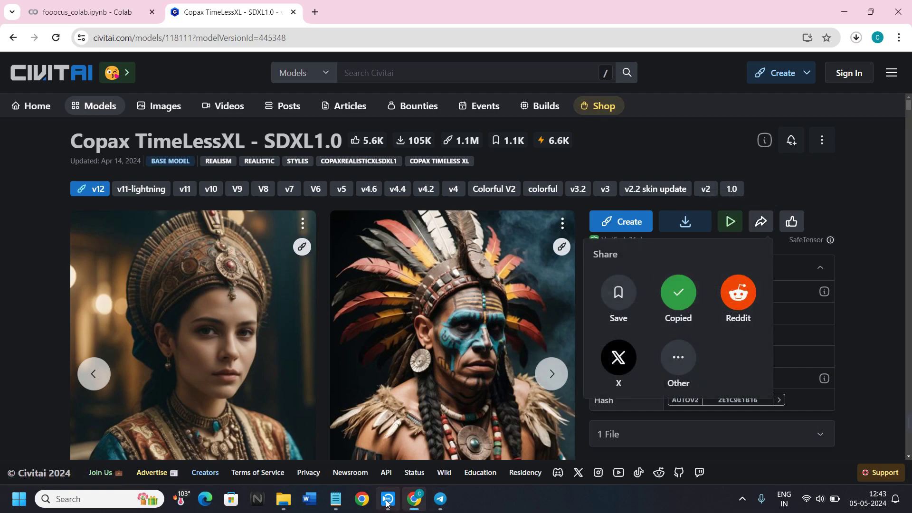
{"action": "left_click", "coordinate": [336, 499]}
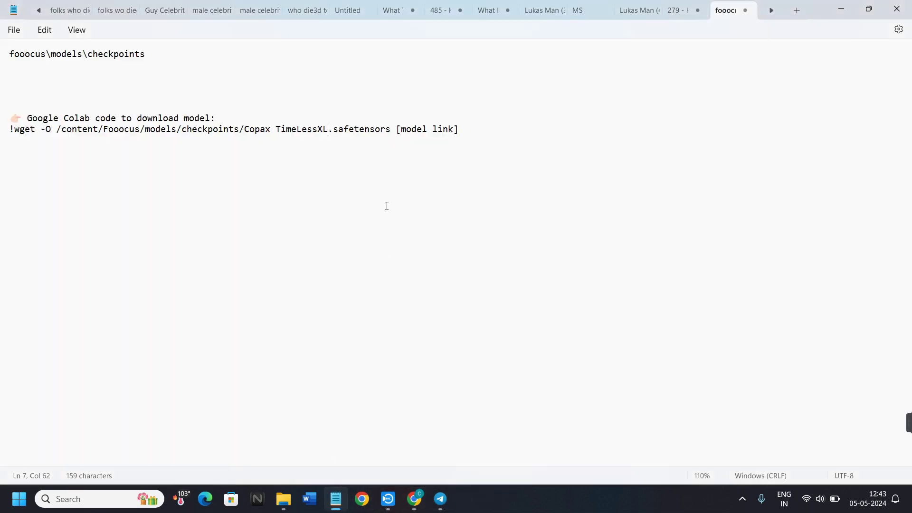
{"action": "left_click_drag", "start_coordinate": [397, 132], "coordinate": [477, 135]}
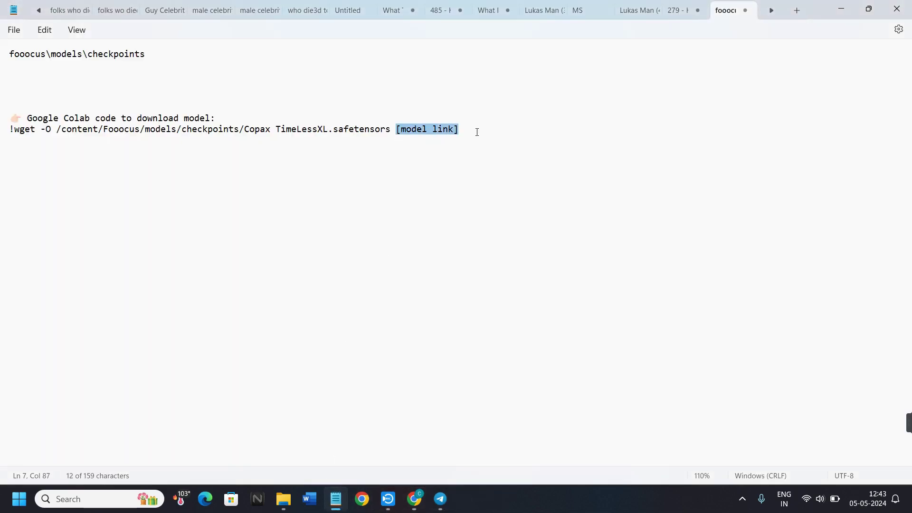
{"action": "key", "text": "BackSpace"}
{"action": "key", "text": "ctrl+v"}
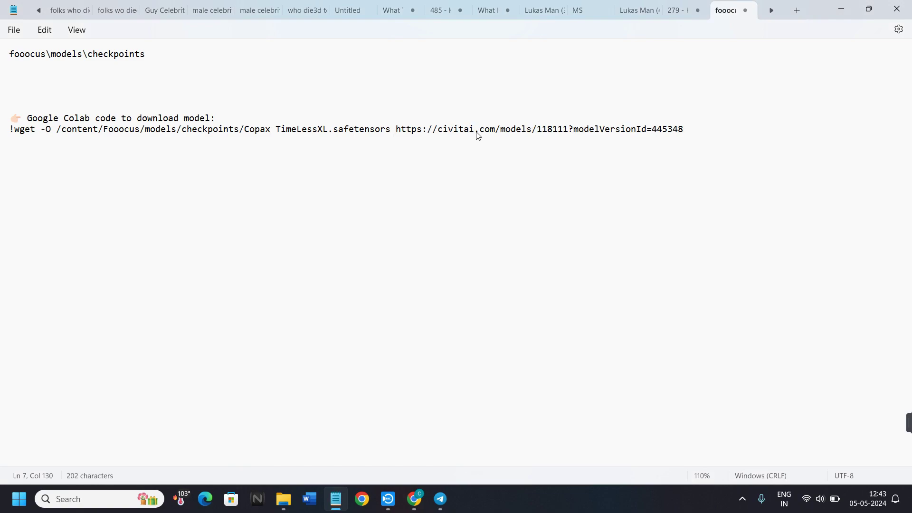
{"action": "left_click_drag", "start_coordinate": [701, 132], "coordinate": [0, 138]}
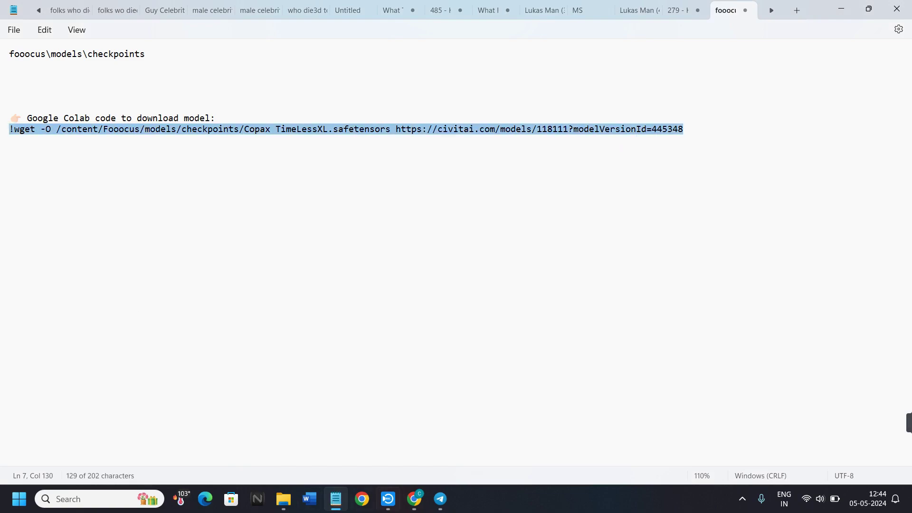
{"action": "left_click", "coordinate": [414, 499]}
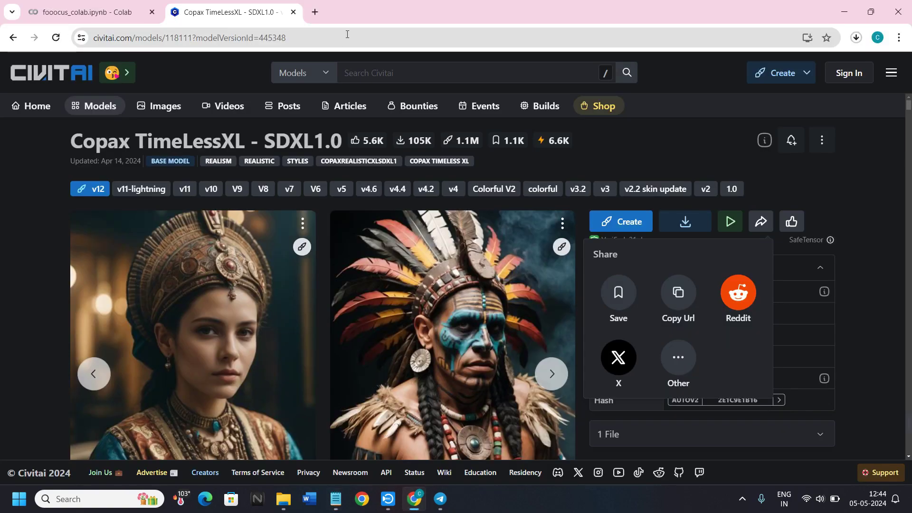
Step: In a new tab, search 'fooocus colab' and open the fooocus_colab.ipynb notebook
{"action": "left_click", "coordinate": [314, 13]}
{"action": "left_click", "coordinate": [303, 38]}
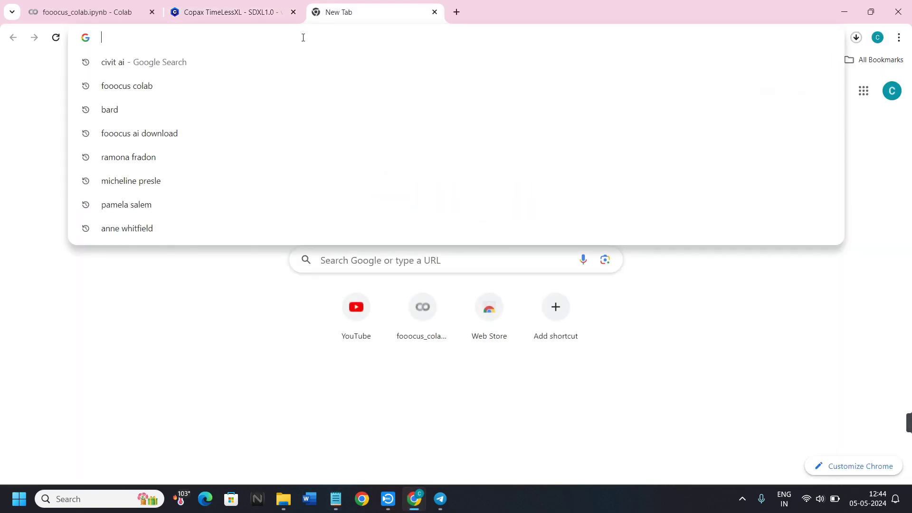
{"action": "left_click", "coordinate": [189, 87]}
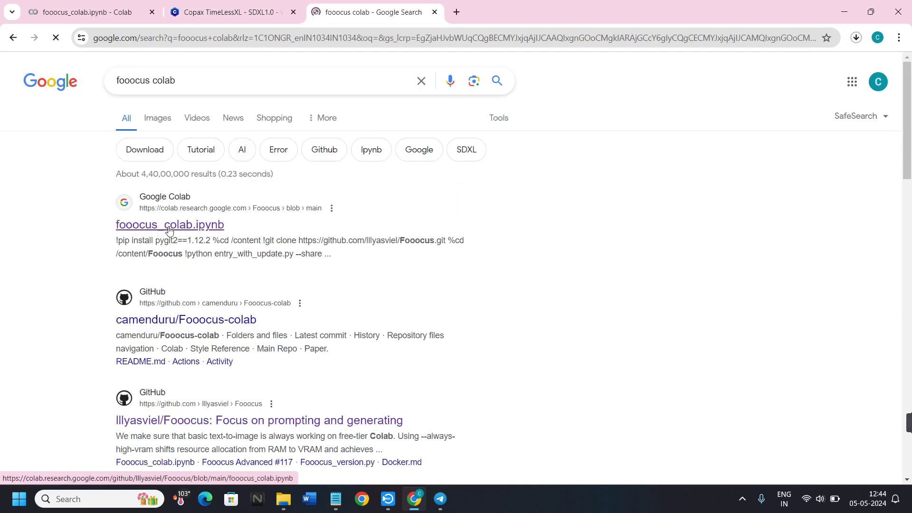
{"action": "left_click", "coordinate": [168, 231]}
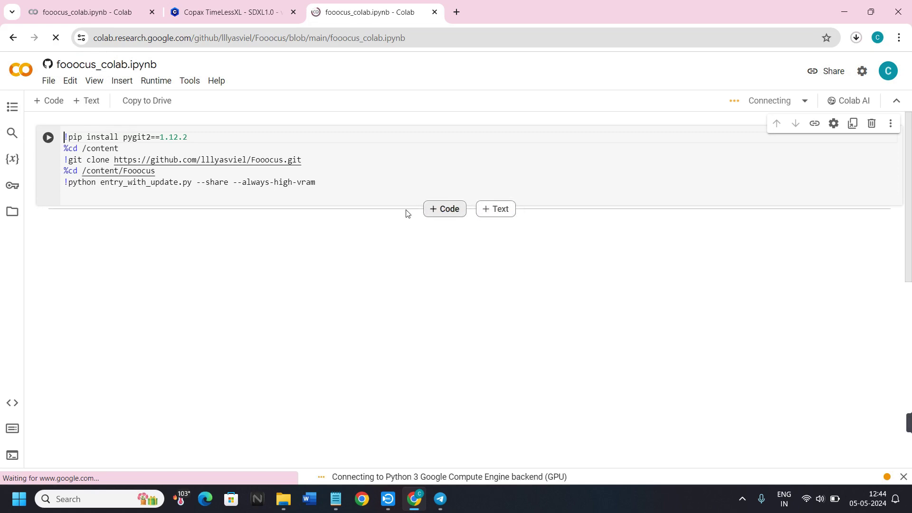
Step: Add a new code cell and paste the Copax TimeLessXL wget command into it
{"action": "left_click", "coordinate": [432, 212]}
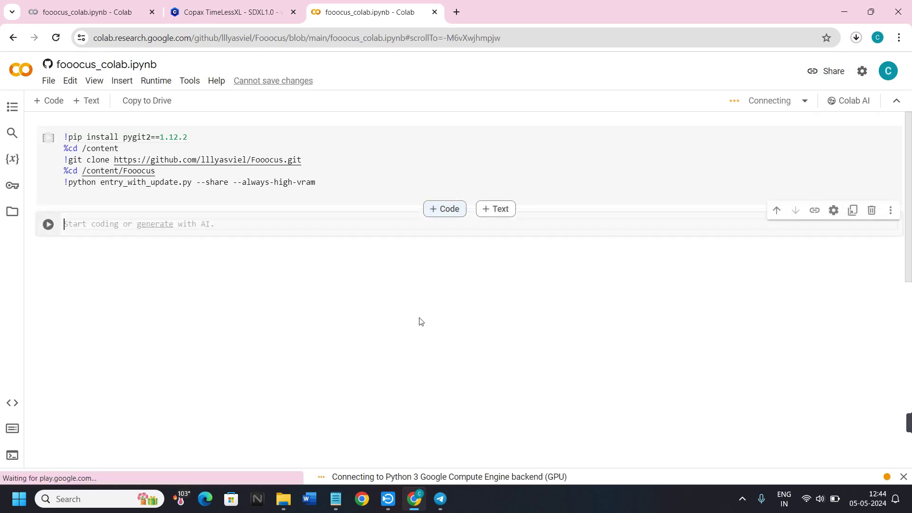
{"action": "right_click", "coordinate": [95, 223]}
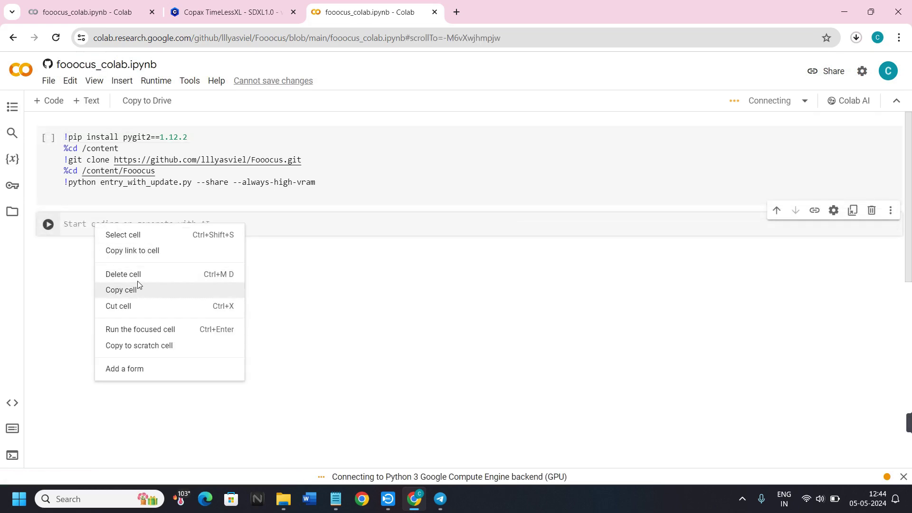
{"action": "key", "text": "Escape"}
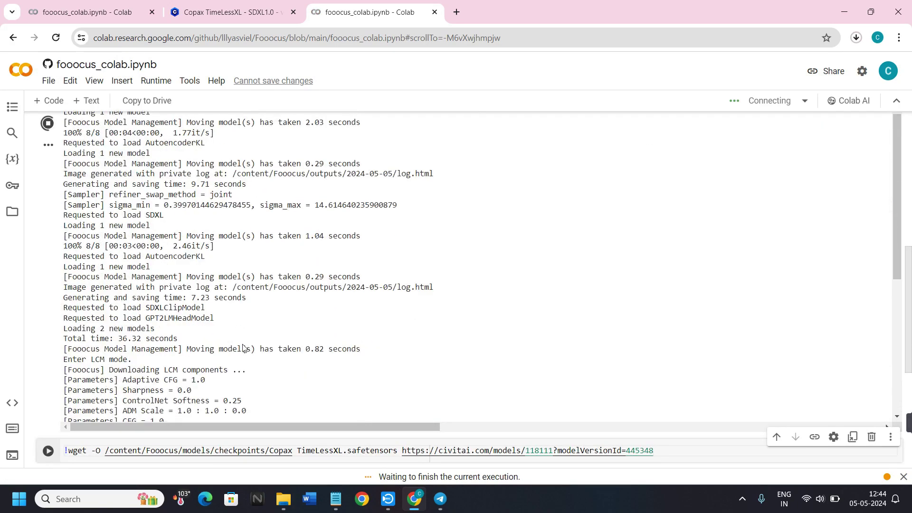
Step: Add a cell with '!python entry_with_update.py --share --always-high-vram' copied from the first cell
{"action": "scroll", "coordinate": [315, 424], "scroll_direction": "down", "scroll_amount": 5}
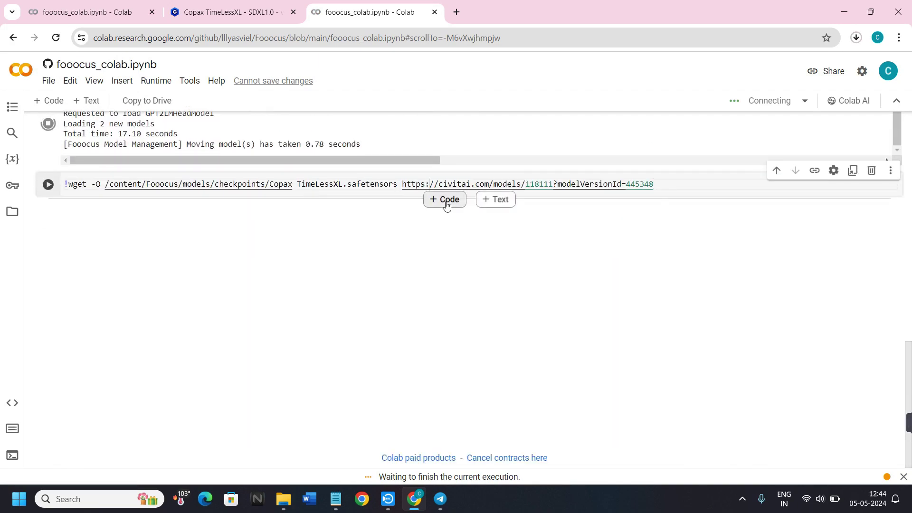
{"action": "left_click", "coordinate": [446, 205]}
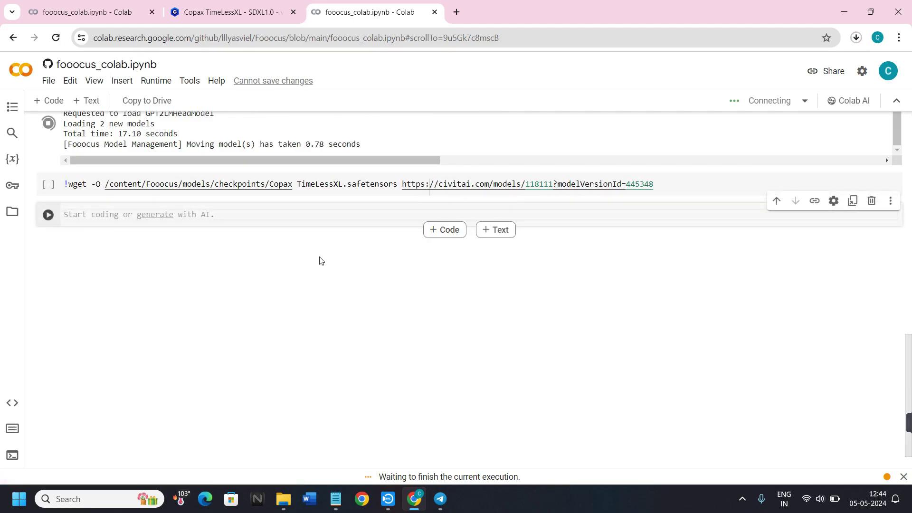
{"action": "scroll", "coordinate": [321, 237], "scroll_direction": "up", "scroll_amount": 4}
{"action": "scroll", "coordinate": [328, 233], "scroll_direction": "up", "scroll_amount": 10}
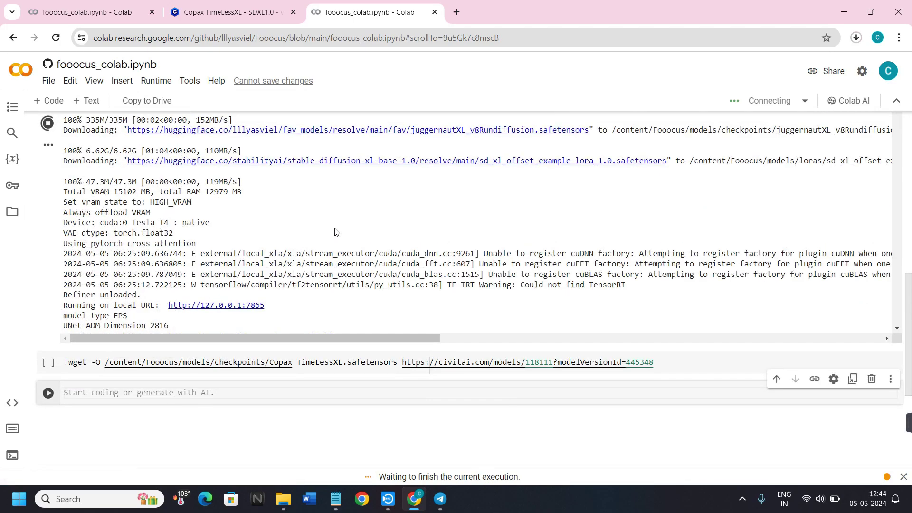
{"action": "scroll", "coordinate": [174, 213], "scroll_direction": "up", "scroll_amount": 7}
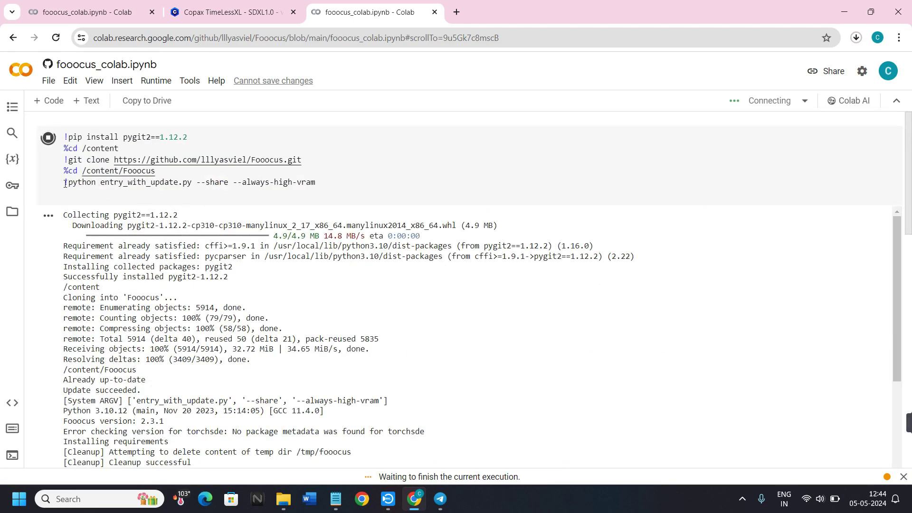
{"action": "left_click_drag", "start_coordinate": [65, 184], "coordinate": [318, 185]}
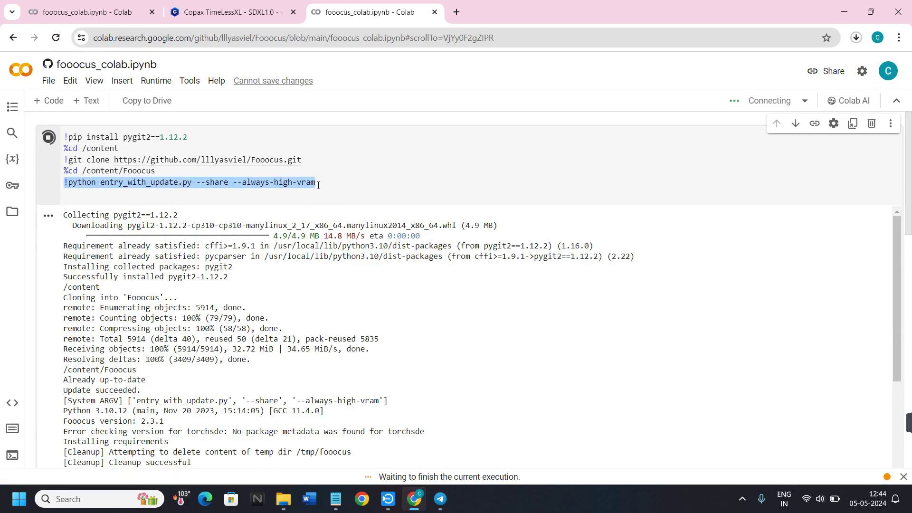
{"action": "scroll", "coordinate": [348, 287], "scroll_direction": "down", "scroll_amount": 15}
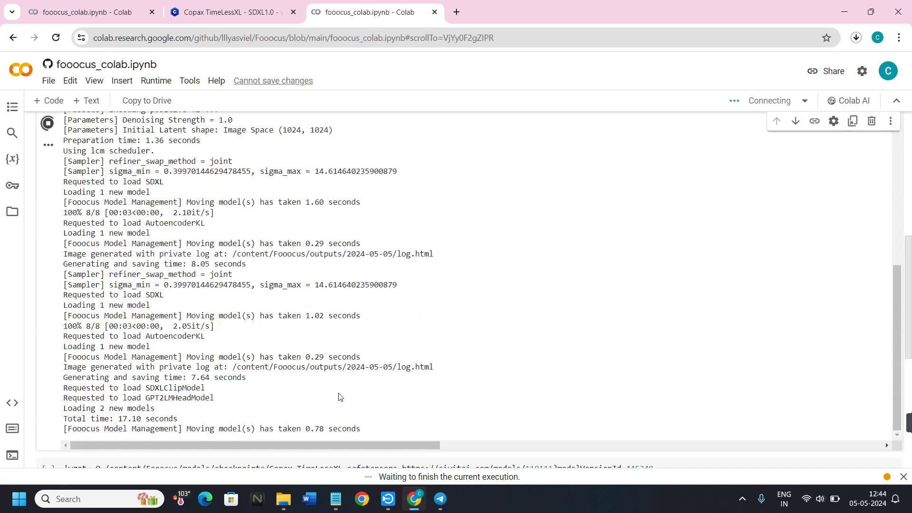
{"action": "scroll", "coordinate": [174, 334], "scroll_direction": "up", "scroll_amount": 3}
{"action": "left_click", "coordinate": [117, 300]}
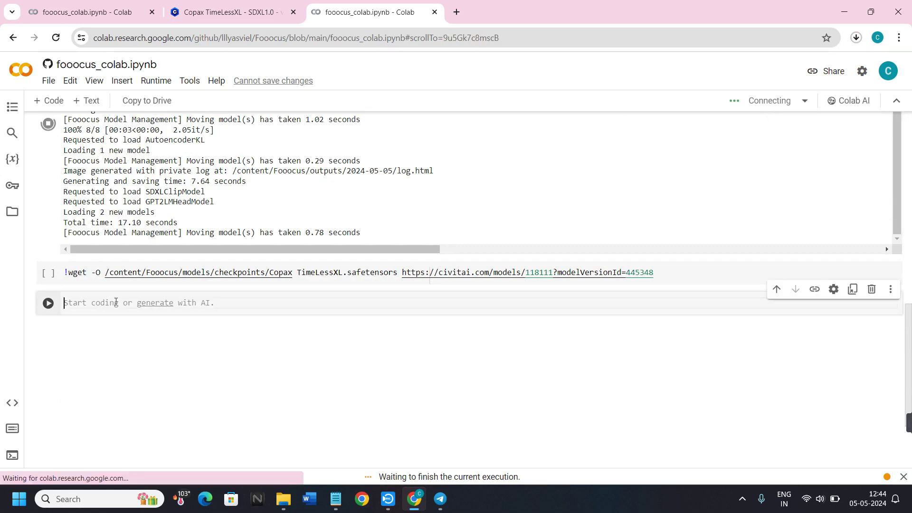
{"action": "key", "text": "ctrl+v"}
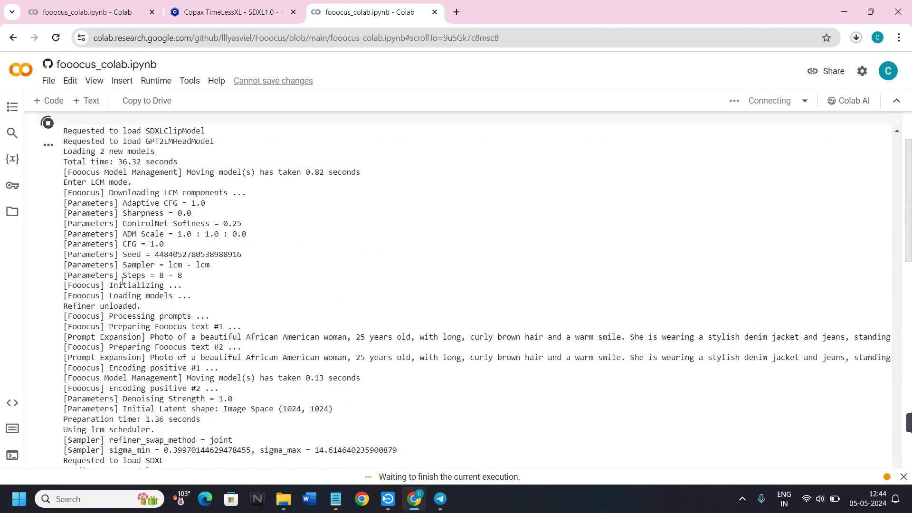
Step: Run the wget download cell
{"action": "scroll", "coordinate": [123, 276], "scroll_direction": "down", "scroll_amount": 15}
{"action": "scroll", "coordinate": [174, 303], "scroll_direction": "down", "scroll_amount": 5}
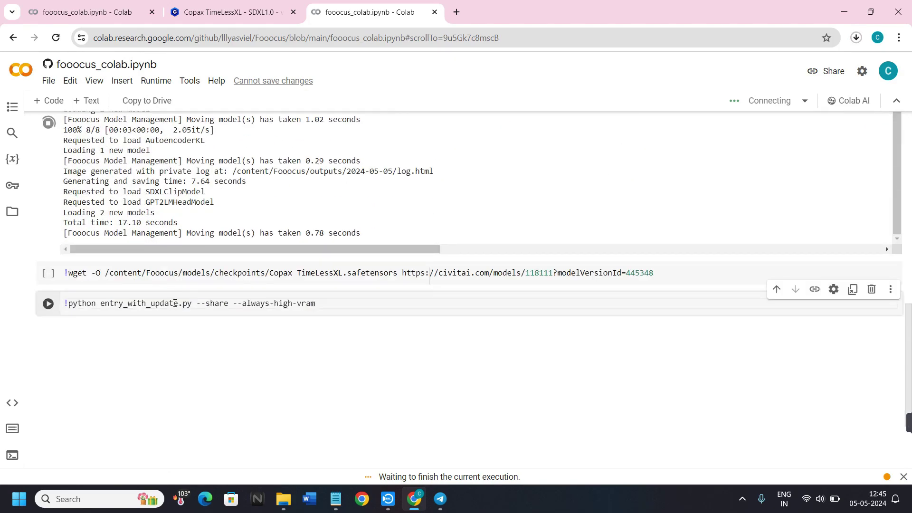
{"action": "left_click", "coordinate": [47, 273]}
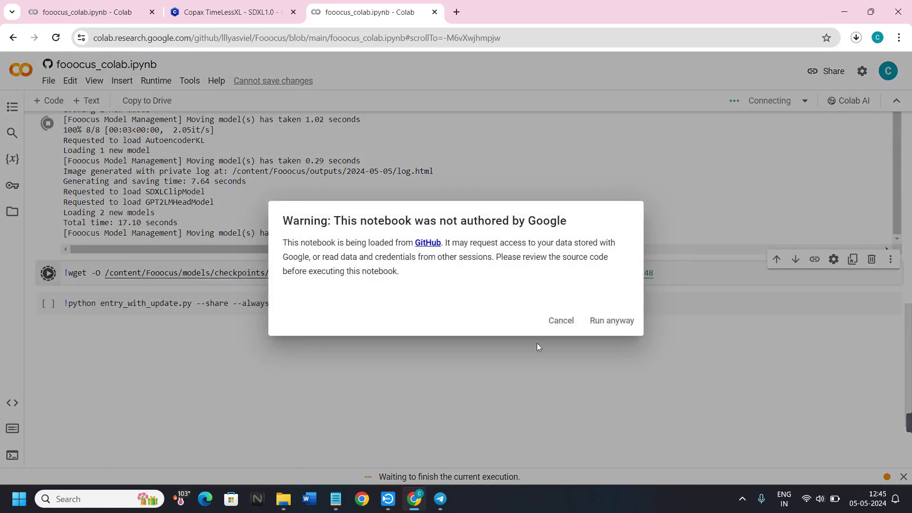
Step: Choose Run anyway on the 'not authored by Google' warning
{"action": "left_click", "coordinate": [610, 321]}
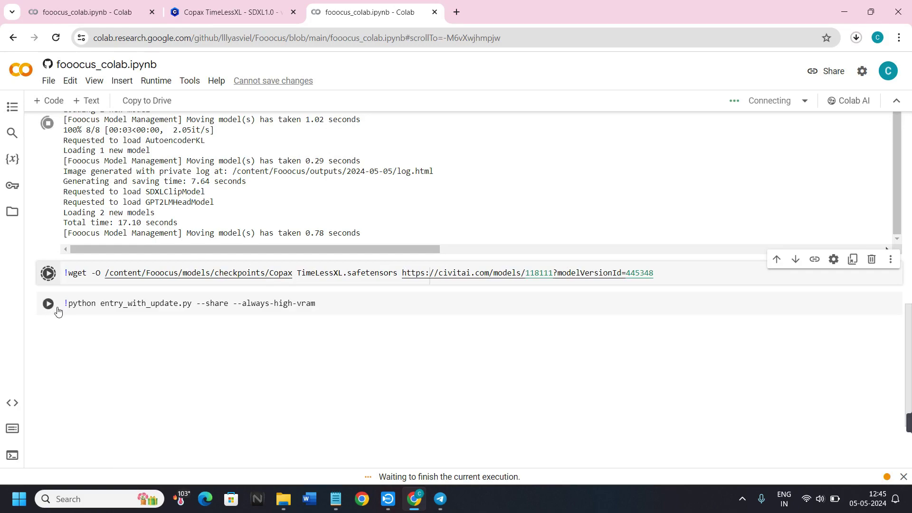
Step: Expand Fooocus > models in the Files sidebar, then bring up the 'Cannot save changes' notice
{"action": "left_click", "coordinate": [12, 213]}
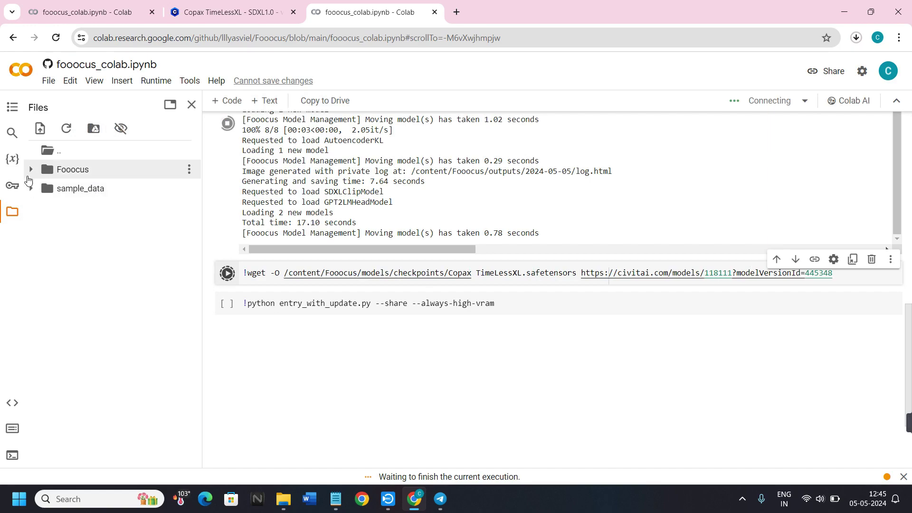
{"action": "left_click", "coordinate": [31, 170]}
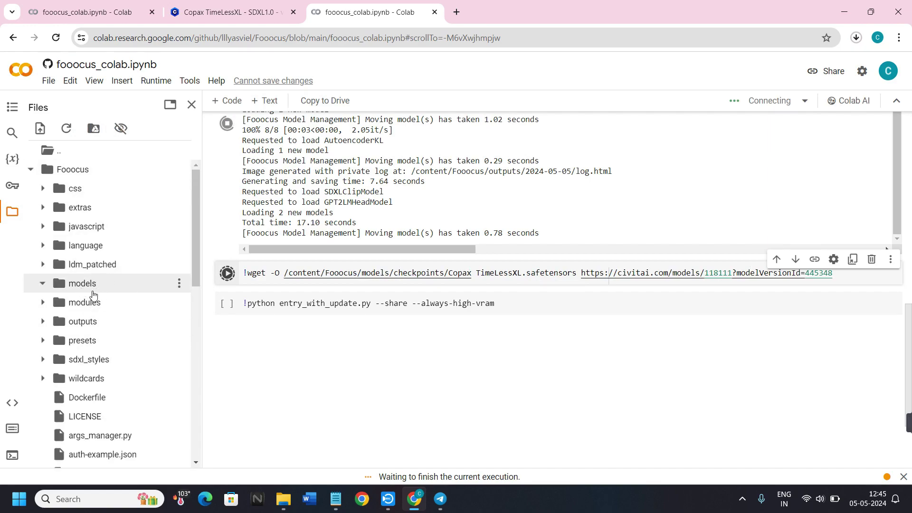
{"action": "left_click", "coordinate": [108, 284]}
{"action": "scroll", "coordinate": [129, 362], "scroll_direction": "down", "scroll_amount": 3}
{"action": "scroll", "coordinate": [129, 362], "scroll_direction": "up", "scroll_amount": 3}
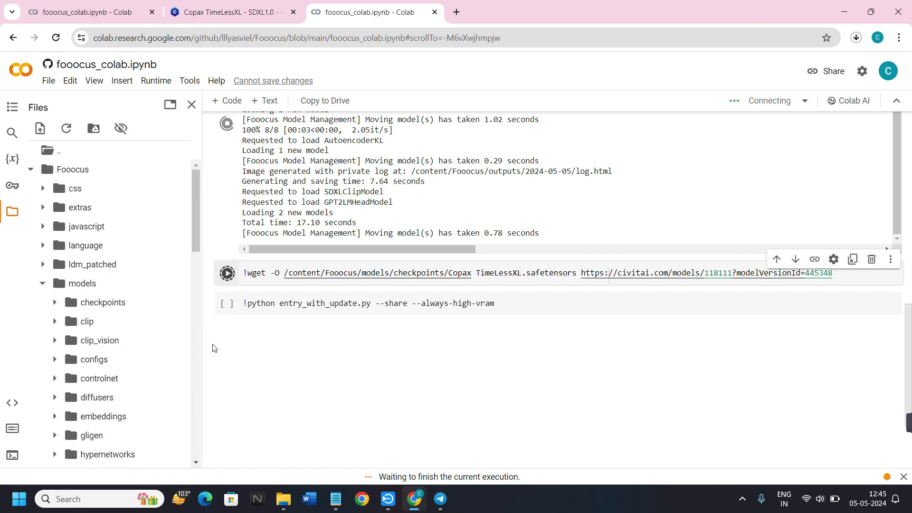
{"action": "left_click", "coordinate": [263, 82]}
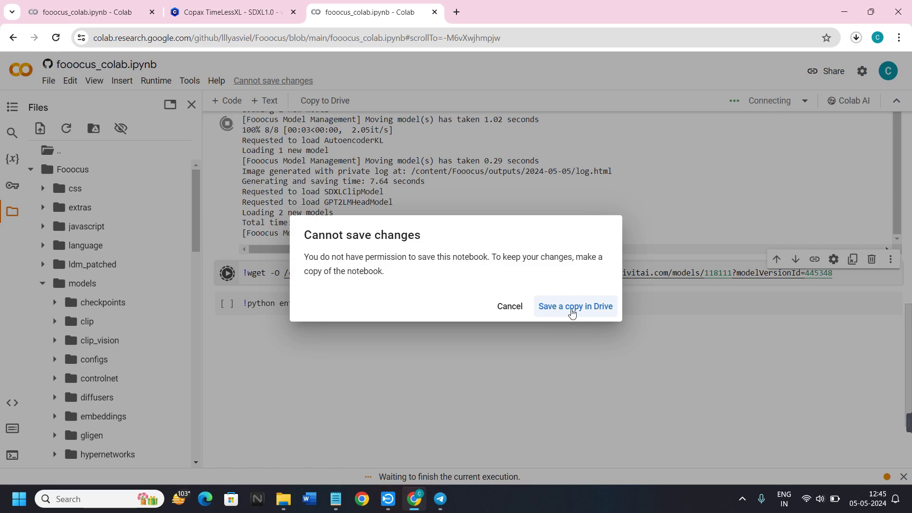
Step: Dismiss the warning and save a copy of the notebook in Drive via File
{"action": "left_click", "coordinate": [508, 306]}
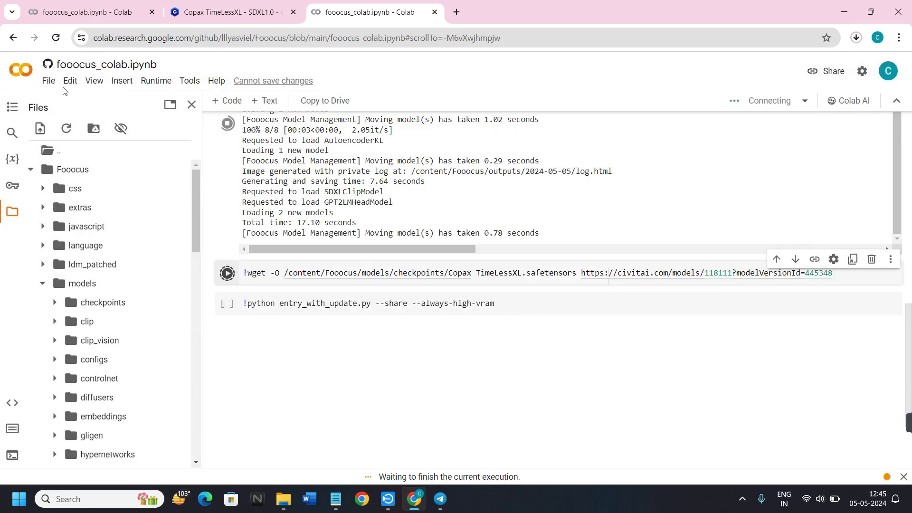
{"action": "left_click", "coordinate": [49, 82]}
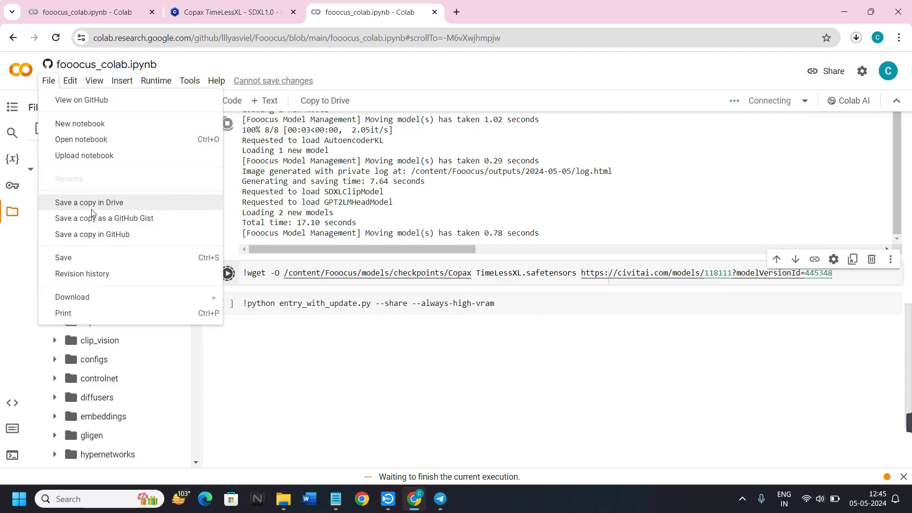
{"action": "left_click", "coordinate": [92, 204]}
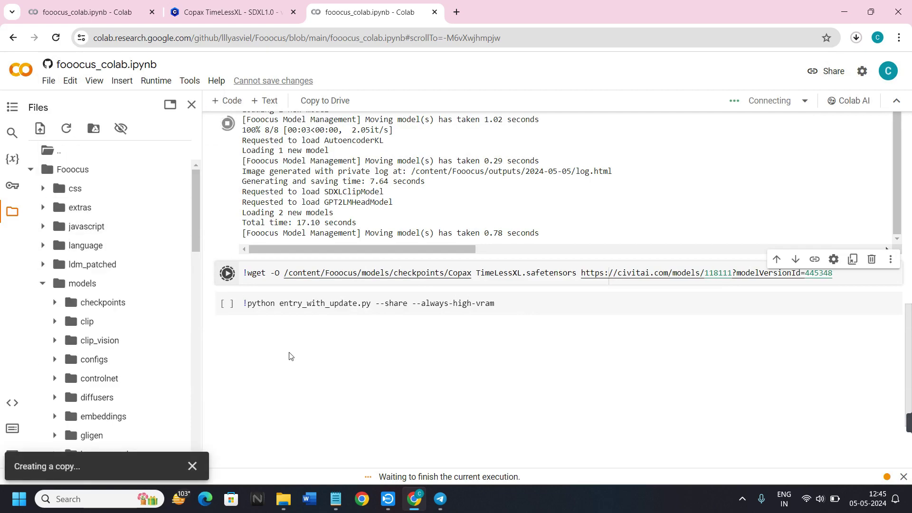
{"action": "scroll", "coordinate": [309, 285], "scroll_direction": "up", "scroll_amount": 10}
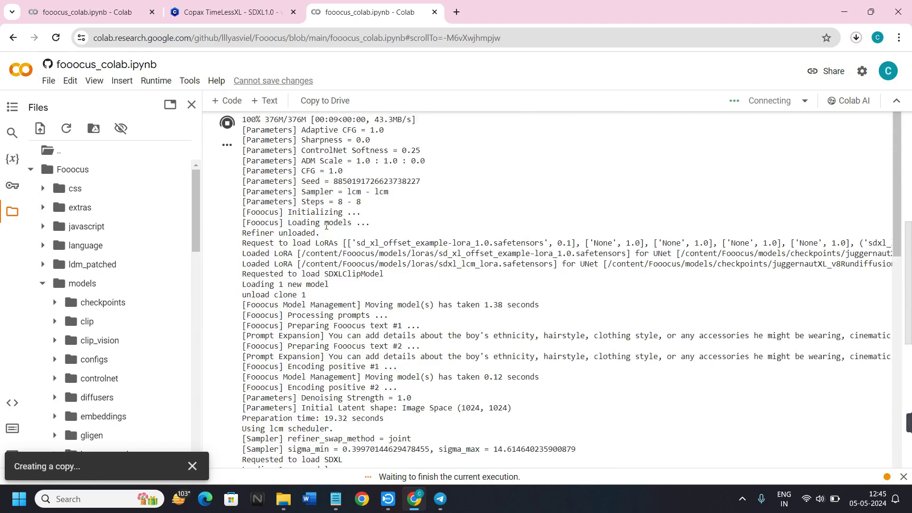
{"action": "scroll", "coordinate": [325, 226], "scroll_direction": "up", "scroll_amount": 5}
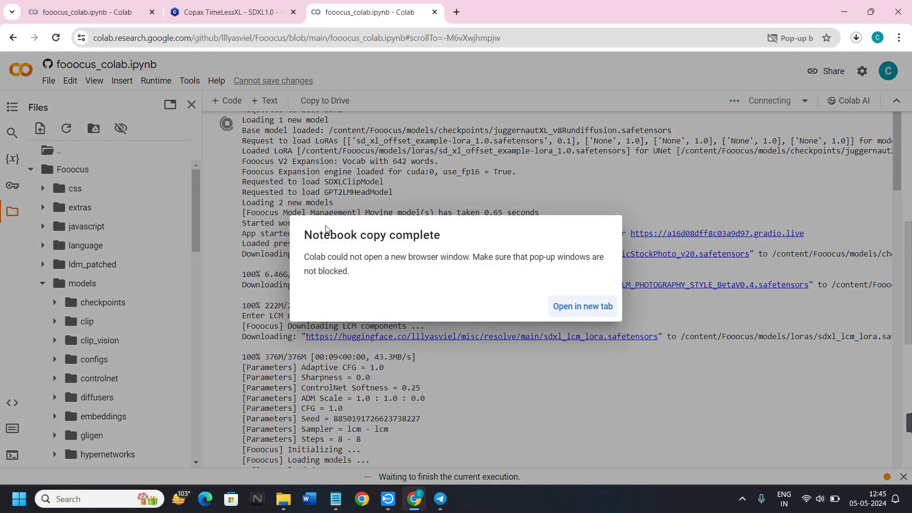
Step: Open the Drive copy in a new tab, then return to the original notebook tab
{"action": "left_click", "coordinate": [572, 308]}
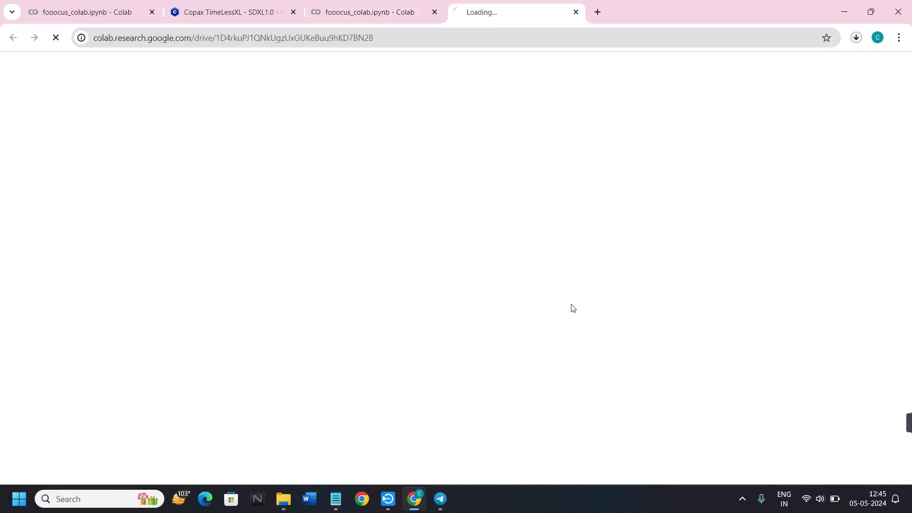
{"action": "left_click", "coordinate": [375, 10]}
{"action": "scroll", "coordinate": [419, 322], "scroll_direction": "up", "scroll_amount": 4}
{"action": "scroll", "coordinate": [420, 322], "scroll_direction": "up", "scroll_amount": 6}
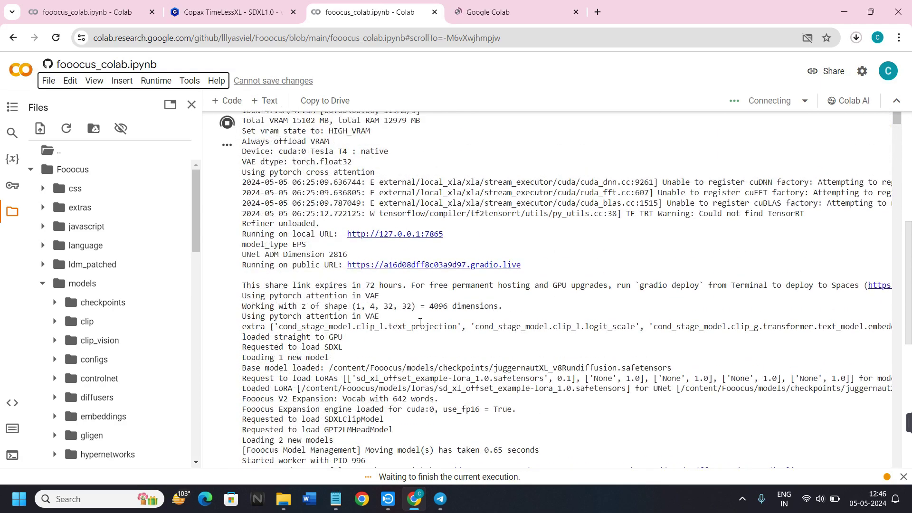
{"action": "scroll", "coordinate": [419, 322], "scroll_direction": "down", "scroll_amount": 4}
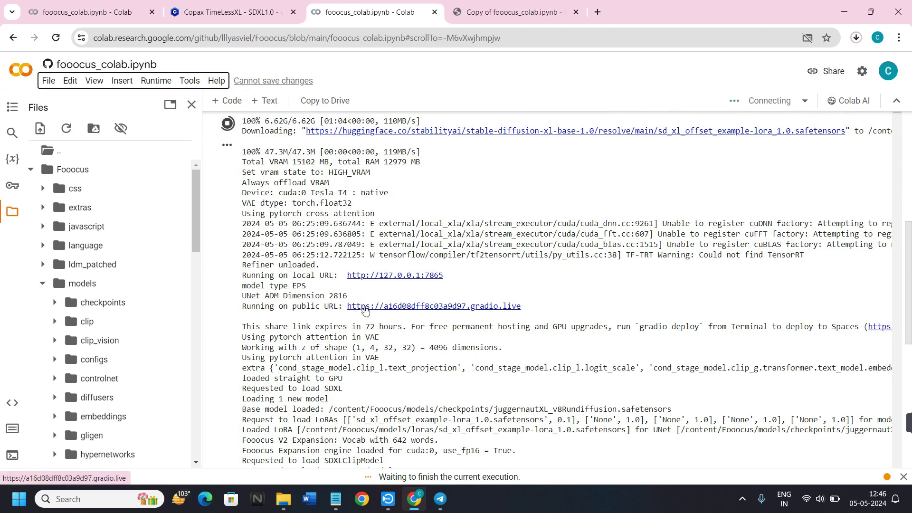
Step: Open the Fooocus gradio.live web UI, enable Advanced, and check which base model is loaded
{"action": "left_click", "coordinate": [364, 307]}
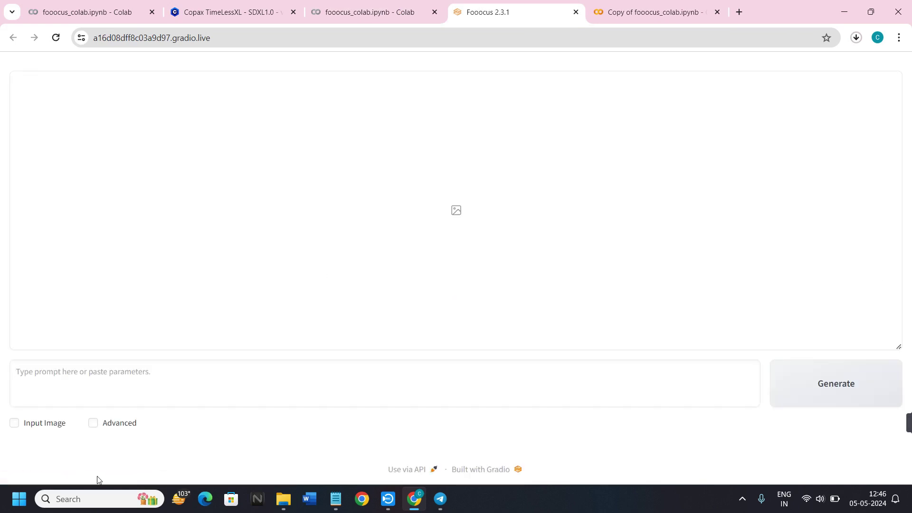
{"action": "left_click", "coordinate": [93, 423]}
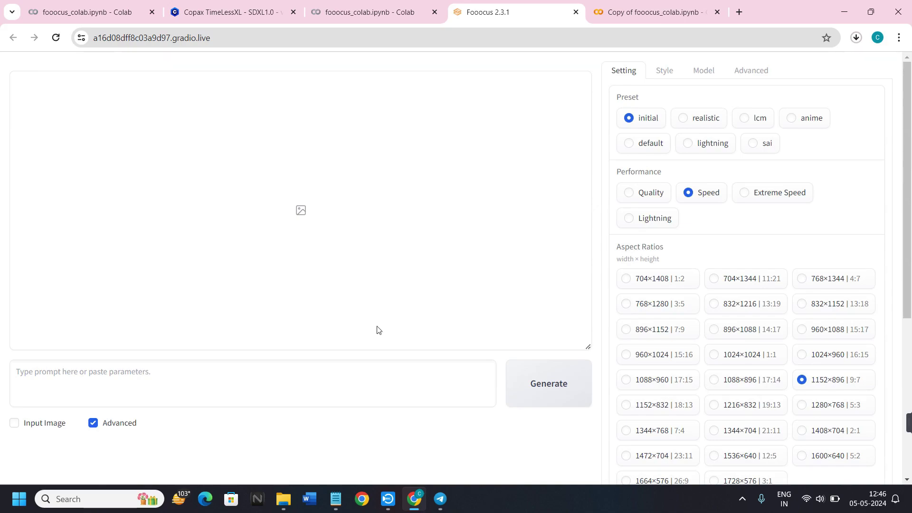
{"action": "left_click", "coordinate": [705, 71]}
{"action": "left_click", "coordinate": [721, 121]}
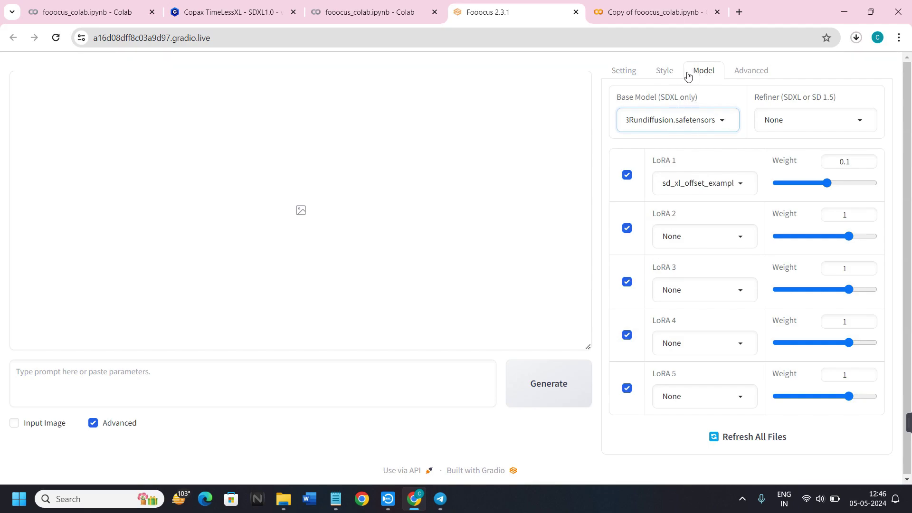
{"action": "left_click", "coordinate": [632, 72]}
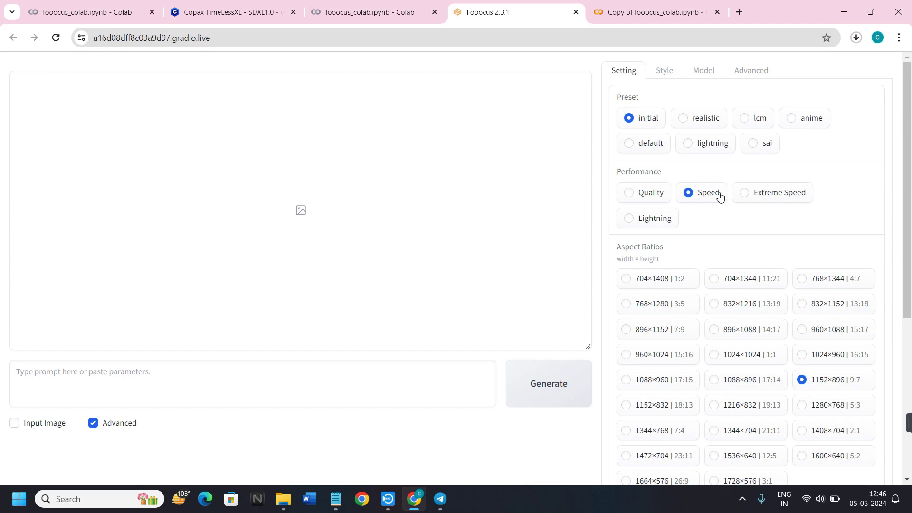
Step: Uncheck the Fooocus V2, Fooocus Sharp and Fooocus Enhance styles, then review the remaining settings
{"action": "left_click", "coordinate": [666, 73]}
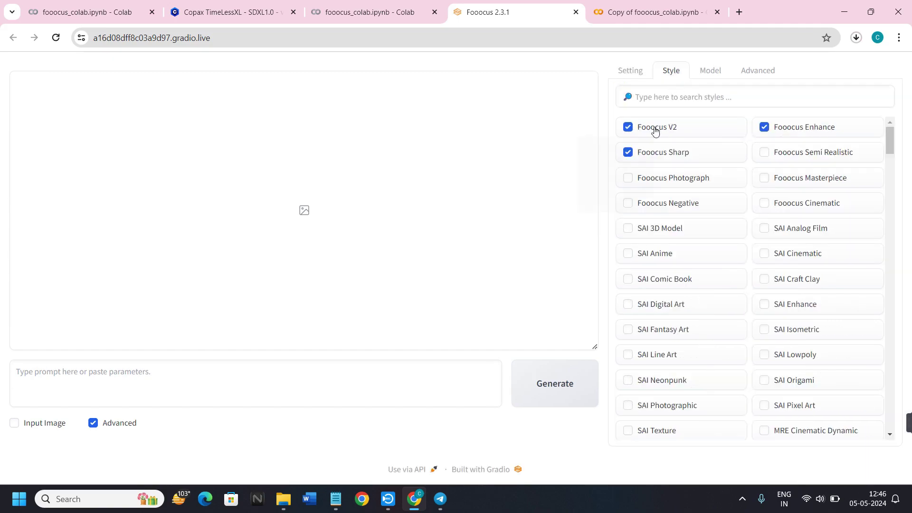
{"action": "left_click", "coordinate": [627, 128]}
{"action": "left_click", "coordinate": [627, 152]}
{"action": "left_click", "coordinate": [764, 126]}
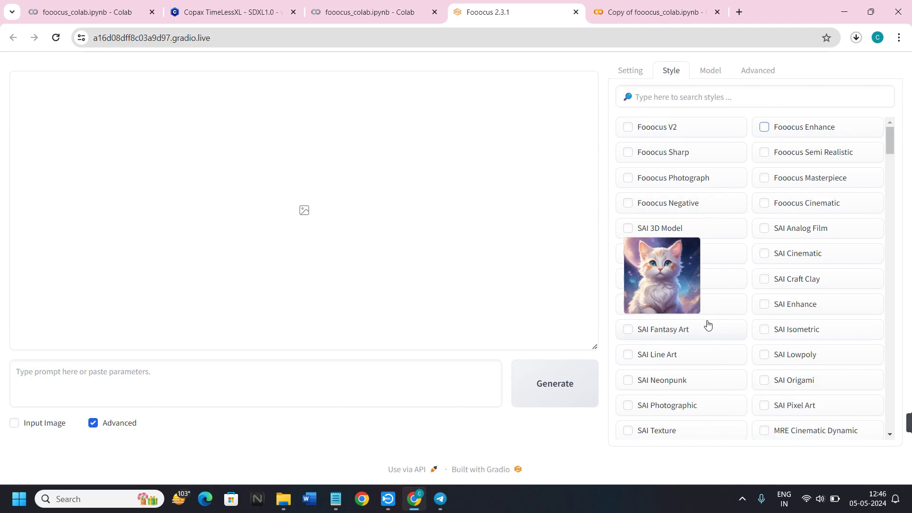
{"action": "scroll", "coordinate": [707, 324], "scroll_direction": "down", "scroll_amount": 15}
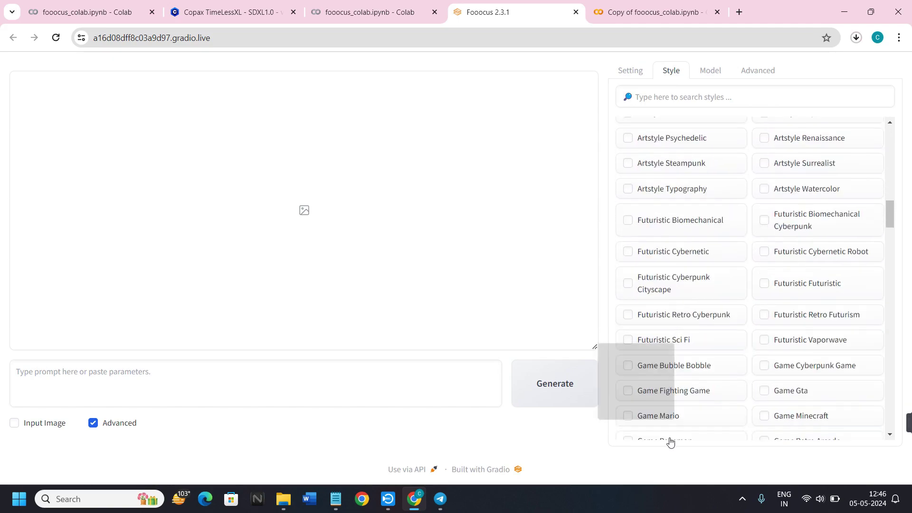
{"action": "scroll", "coordinate": [669, 441], "scroll_direction": "down", "scroll_amount": 2}
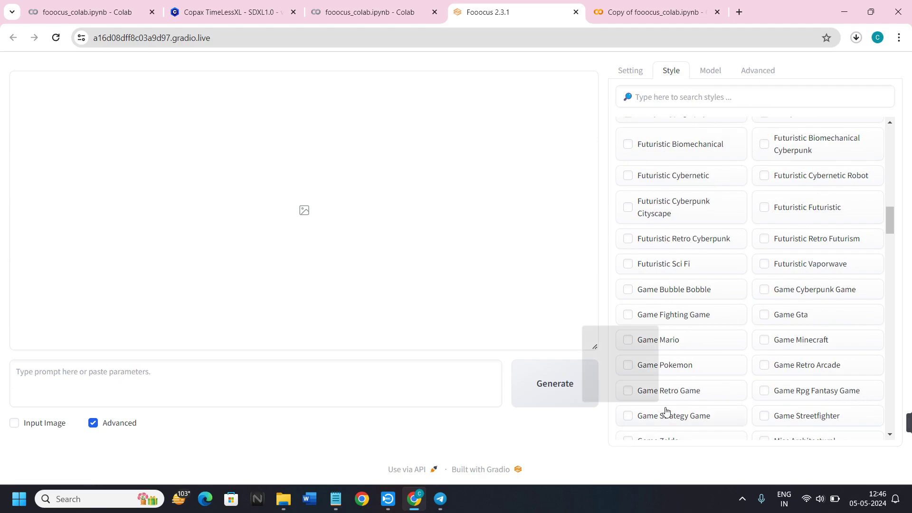
{"action": "scroll", "coordinate": [655, 284], "scroll_direction": "down", "scroll_amount": 4}
{"action": "left_click", "coordinate": [625, 71]}
{"action": "scroll", "coordinate": [698, 285], "scroll_direction": "down", "scroll_amount": 6}
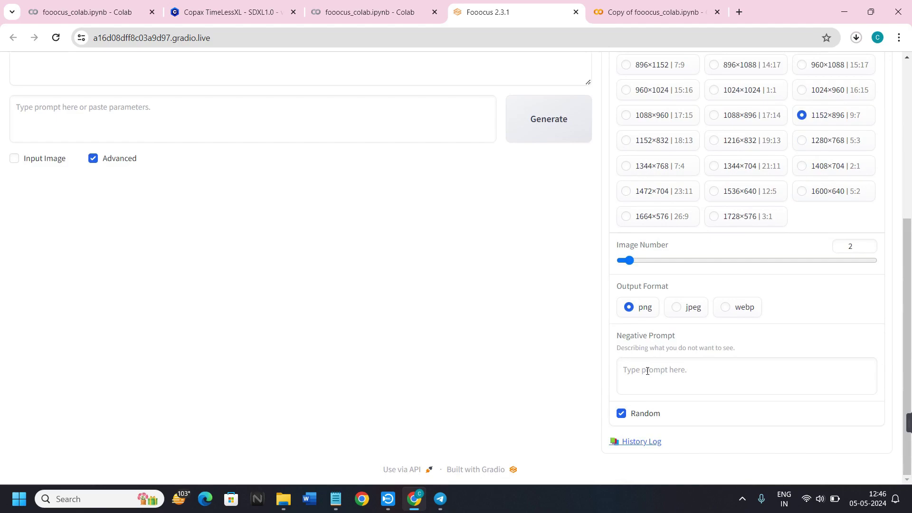
Step: Browse the Fooocus History Log of earlier generations, then return to the Copax TimeLessXL Civitai page
{"action": "left_click", "coordinate": [639, 443]}
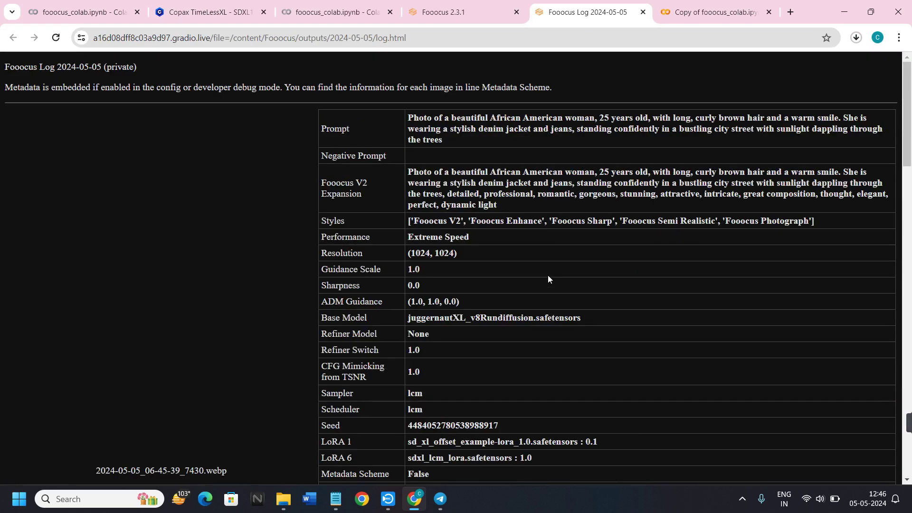
{"action": "scroll", "coordinate": [154, 252], "scroll_direction": "down", "scroll_amount": 16}
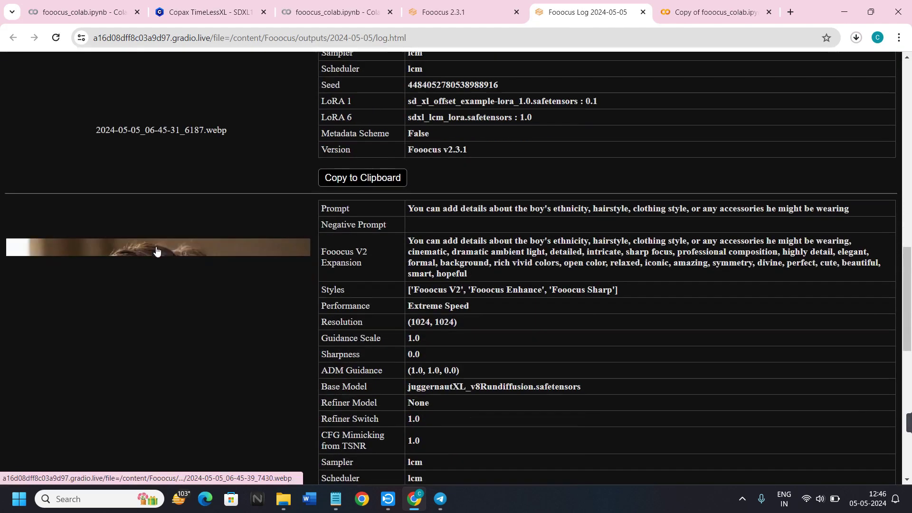
{"action": "scroll", "coordinate": [156, 250], "scroll_direction": "down", "scroll_amount": 3}
{"action": "scroll", "coordinate": [156, 251], "scroll_direction": "down", "scroll_amount": 10}
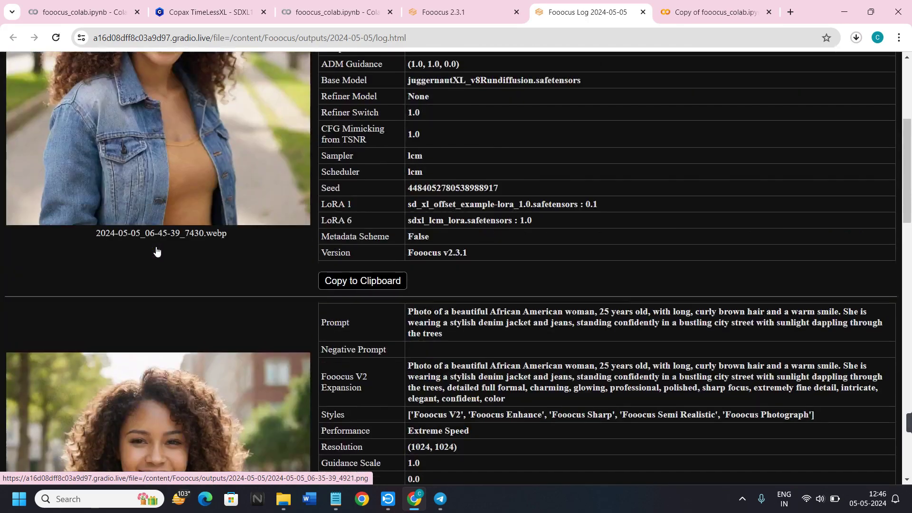
{"action": "scroll", "coordinate": [156, 248], "scroll_direction": "up", "scroll_amount": 5}
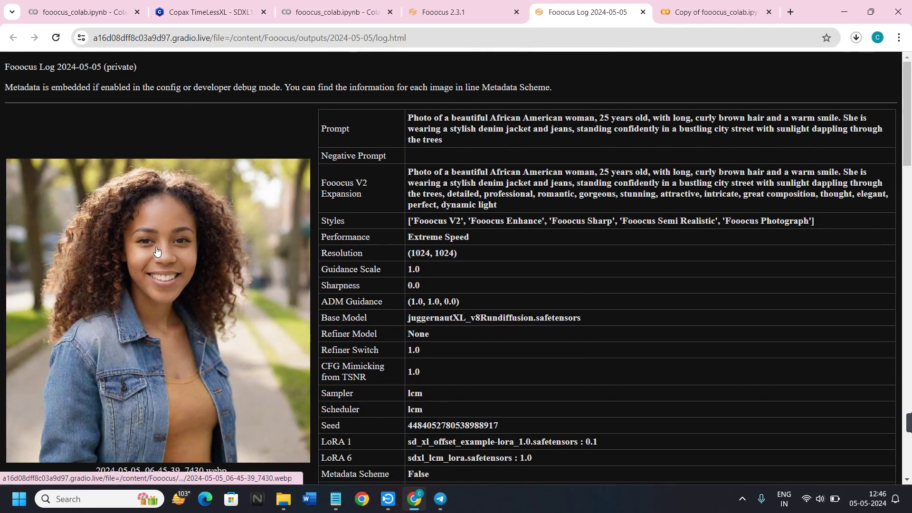
{"action": "scroll", "coordinate": [156, 250], "scroll_direction": "down", "scroll_amount": 4}
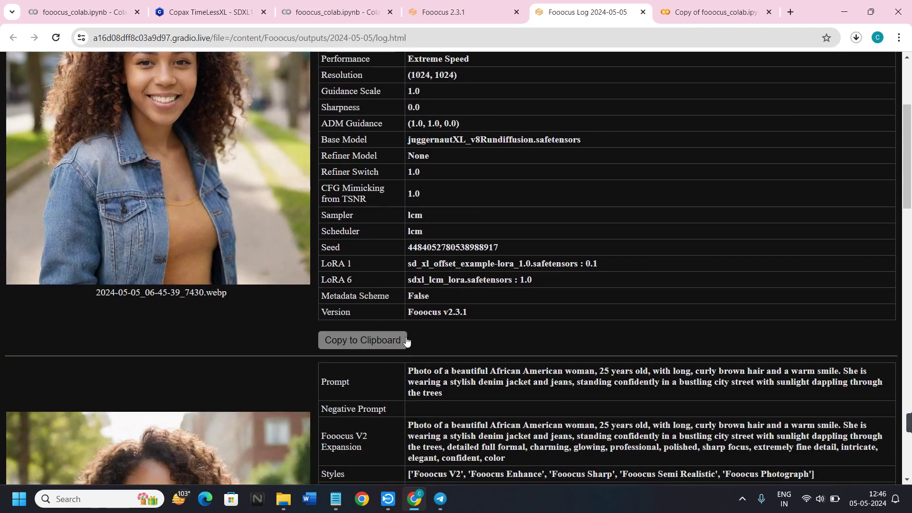
{"action": "scroll", "coordinate": [405, 331], "scroll_direction": "down", "scroll_amount": 4}
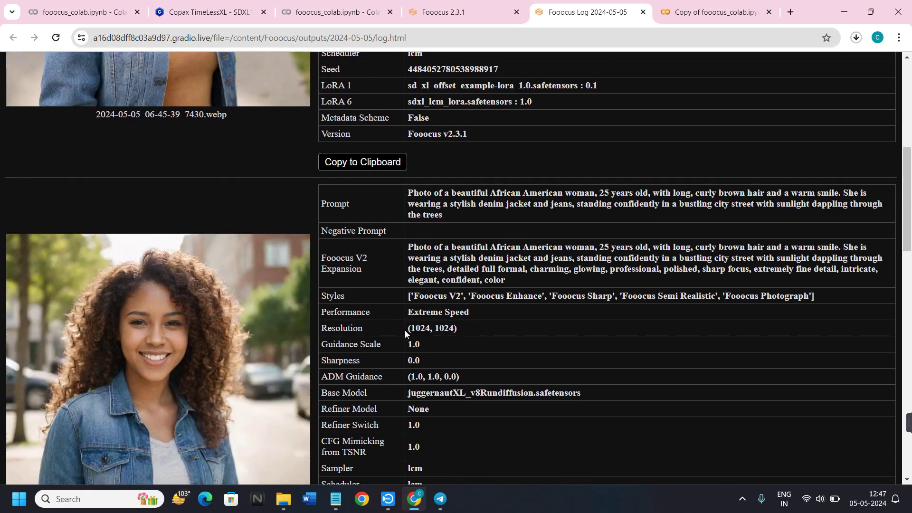
{"action": "scroll", "coordinate": [404, 330], "scroll_direction": "up", "scroll_amount": 8}
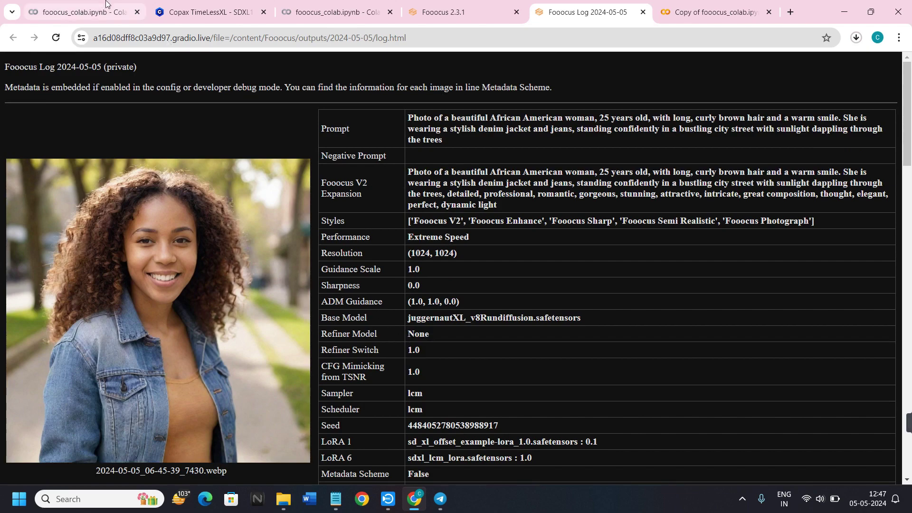
{"action": "left_click", "coordinate": [209, 12]}
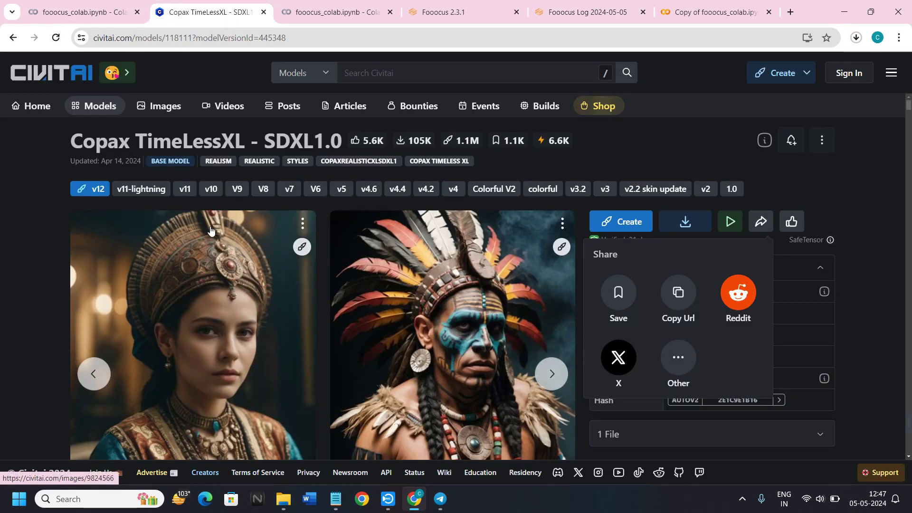
Step: Glance at the Colab notebook, then show Fooocus's Model tab: juggernautXL_v8Rundiffusion with sd_xl_offset_example LoRA at 0.1
{"action": "left_click", "coordinate": [457, 14]}
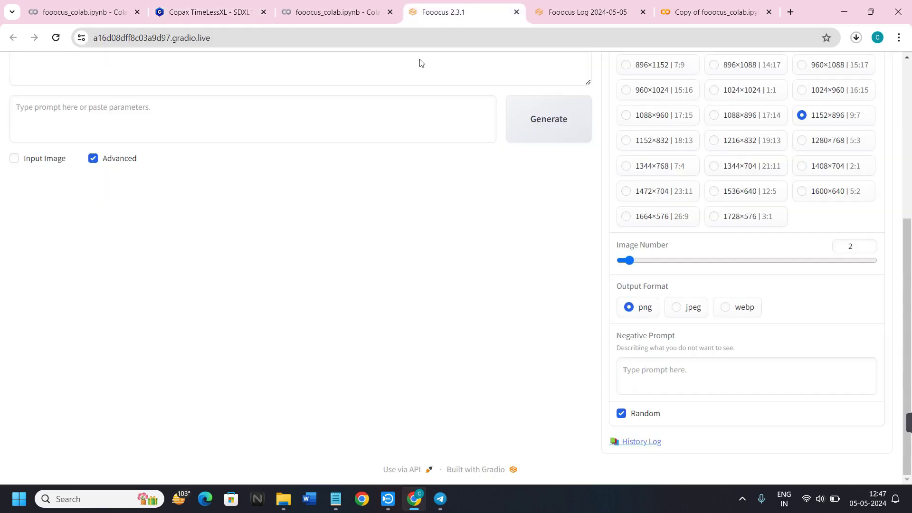
{"action": "left_click", "coordinate": [336, 12]}
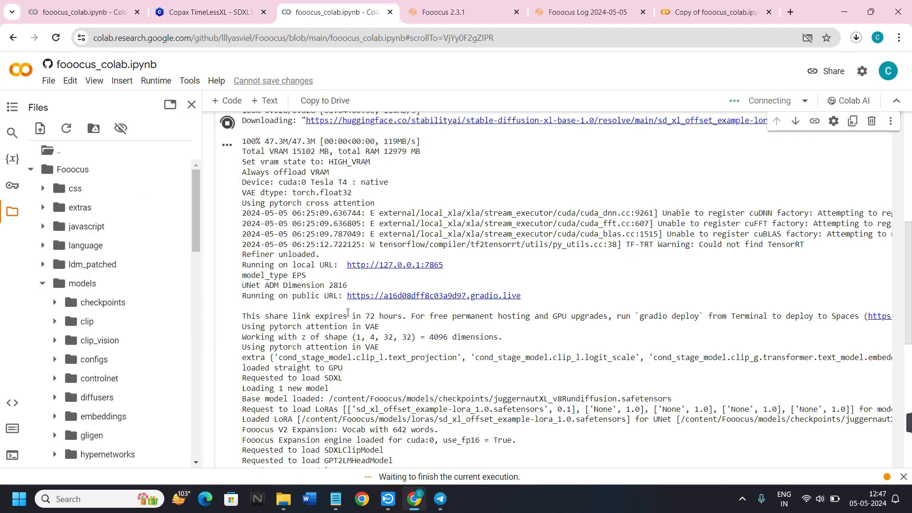
{"action": "scroll", "coordinate": [331, 412], "scroll_direction": "down", "scroll_amount": 10}
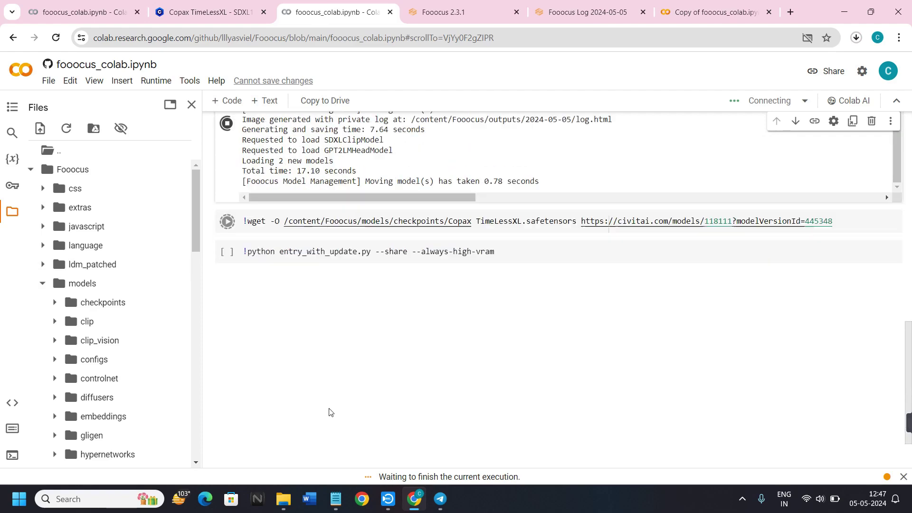
{"action": "left_click", "coordinate": [479, 21]}
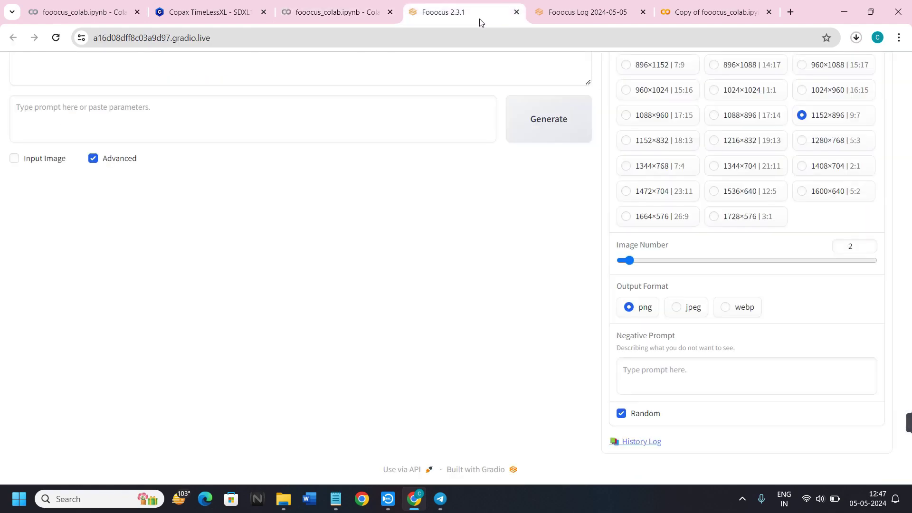
{"action": "scroll", "coordinate": [672, 172], "scroll_direction": "up", "scroll_amount": 5}
{"action": "left_click", "coordinate": [705, 72]}
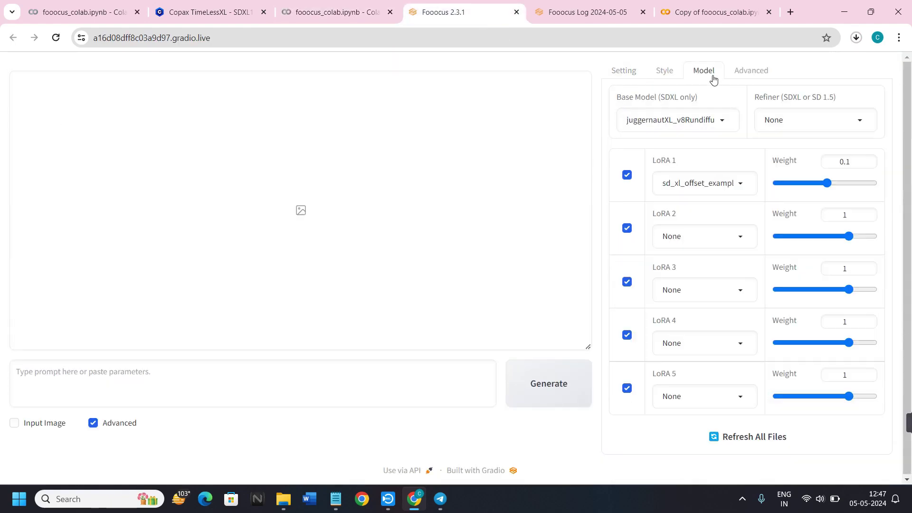